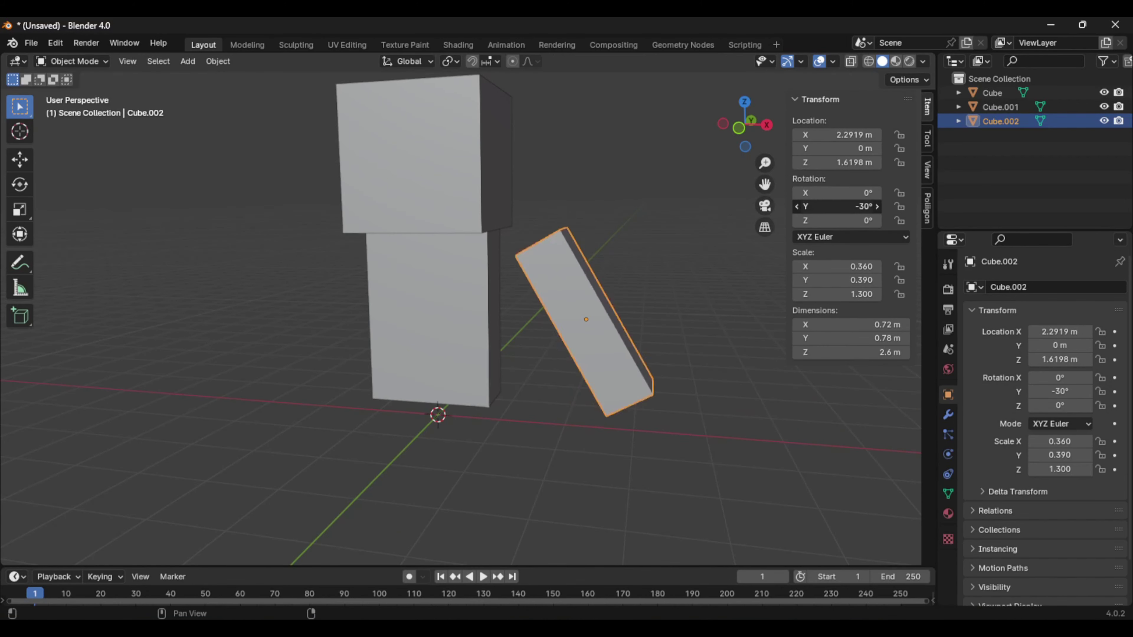
Set the arm block's Y rotation to 90°.
{"action": "left_click_drag", "start_coordinate": [852, 207], "coordinate": [901, 207]}
{"action": "left_click", "coordinate": [853, 205]}
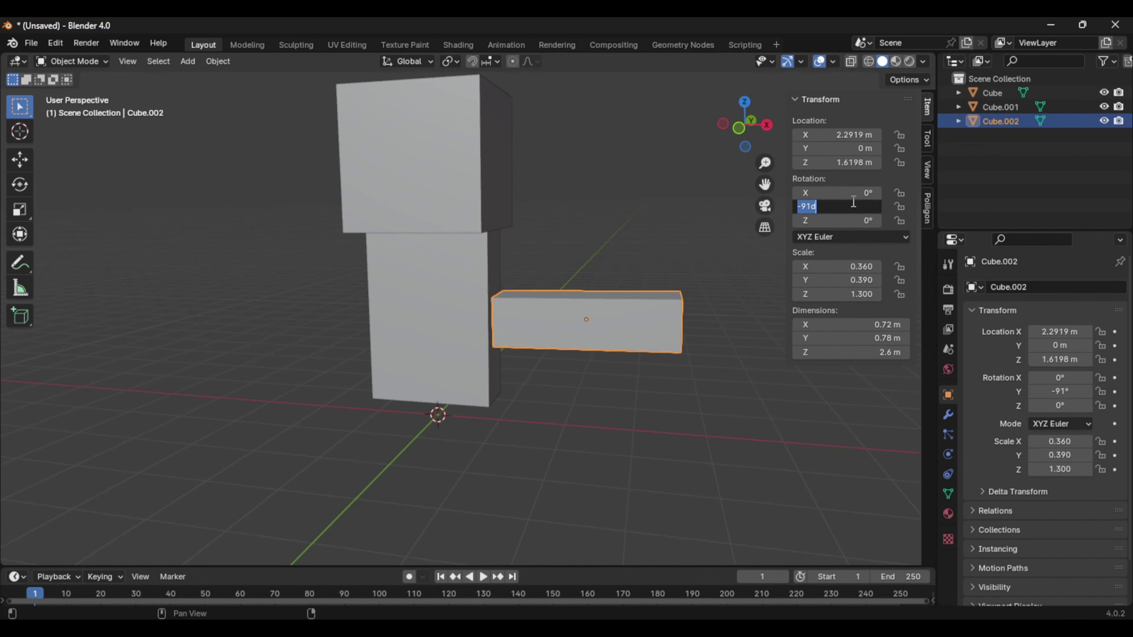
{"action": "type", "text": "90"}
{"action": "key", "text": "Return"}
Raise the arm block to about Z 2.59 m and shift it along X to about 2.22 m, against the torso.
{"action": "key", "text": "g"}
{"action": "key", "text": "z"}
{"action": "left_click", "coordinate": [663, 263]}
{"action": "middle_click_drag", "start_coordinate": [625, 268], "coordinate": [669, 263]}
{"action": "left_click", "coordinate": [20, 160]}
{"action": "left_click_drag", "start_coordinate": [641, 248], "coordinate": [636, 248]}
Add a Mirror modifier to the arm on the X axis, using the head object Cube as mirror object.
{"action": "left_click", "coordinate": [948, 415]}
{"action": "left_click", "coordinate": [1051, 287]}
{"action": "mouse_move", "coordinate": [981, 336]}
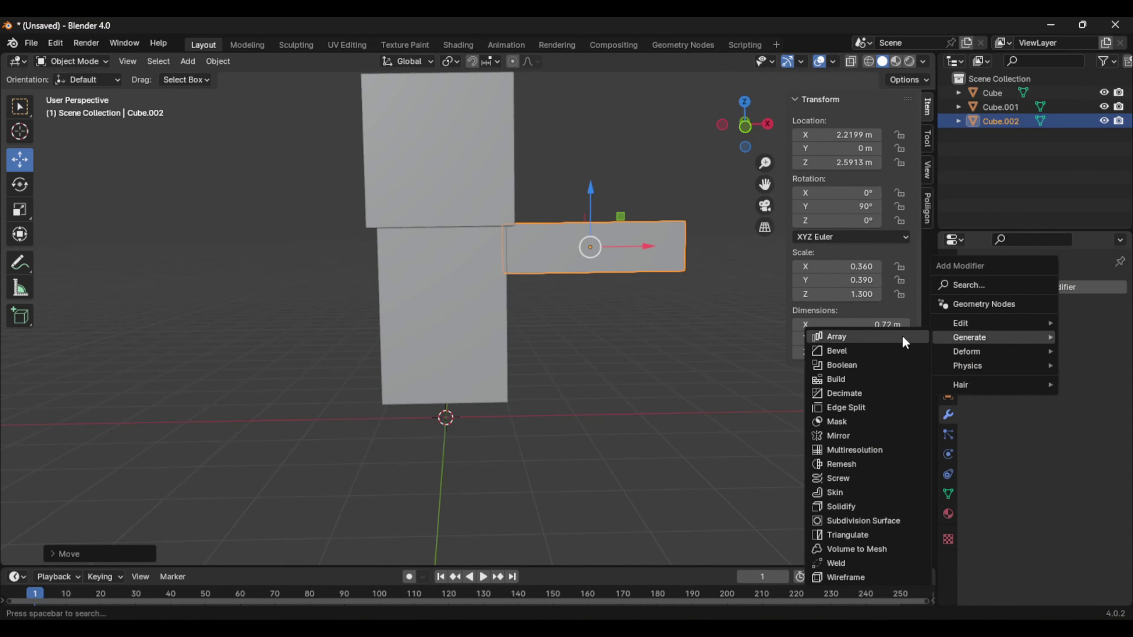
{"action": "left_click", "coordinate": [839, 435]}
{"action": "left_click", "coordinate": [1064, 384]}
{"action": "left_click", "coordinate": [1005, 407]}
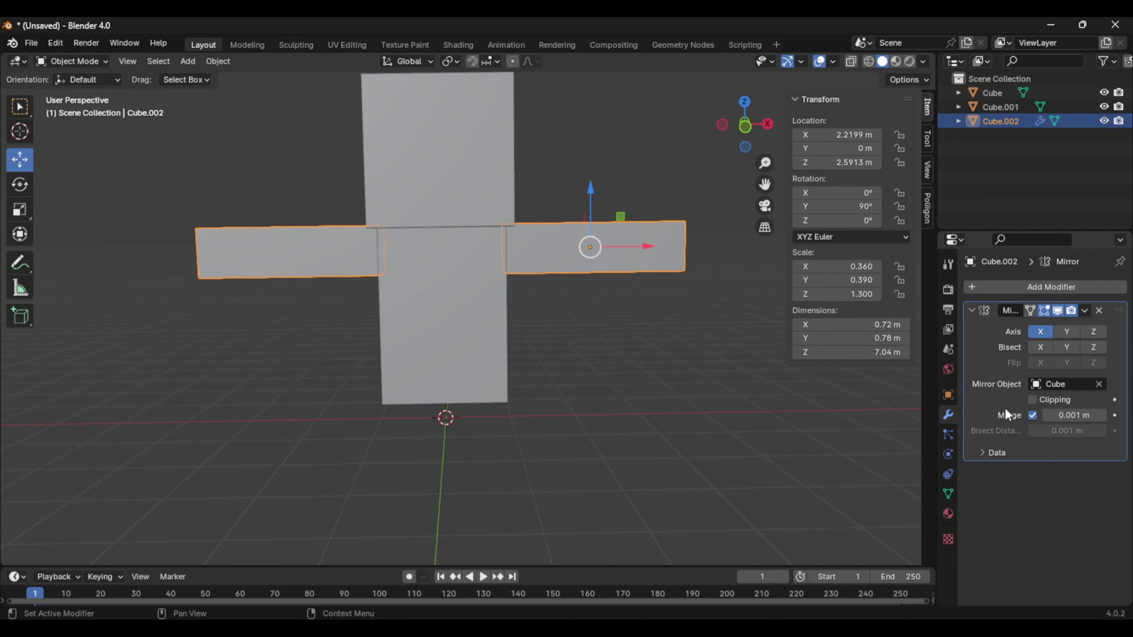
Add a new cube below the torso for a leg.
{"action": "left_click", "coordinate": [633, 451]}
{"action": "scroll", "coordinate": [620, 453], "scroll_direction": "down", "scroll_amount": 4}
{"action": "middle_click_drag", "start_coordinate": [615, 453], "coordinate": [629, 453]}
{"action": "key", "text": "shift+a"}
{"action": "mouse_move", "coordinate": [574, 342]}
{"action": "left_click", "coordinate": [668, 57]}
{"action": "scroll", "coordinate": [665, 358], "scroll_direction": "up", "scroll_amount": 4}
Scale the leg cube to 0.210 in X and Y and move it to about X 0.57 m.
{"action": "left_click_drag", "start_coordinate": [839, 266], "coordinate": [801, 280]}
{"action": "mouse_move", "coordinate": [803, 384]}
{"action": "middle_mouse_down"}
{"action": "mouse_move", "coordinate": [767, 385]}
{"action": "mouse_move", "coordinate": [794, 384]}
{"action": "middle_mouse_up"}
{"action": "left_click_drag", "start_coordinate": [503, 417], "coordinate": [540, 417]}
Add a Mirror modifier to the leg on the X axis with Cube as mirror object.
{"action": "left_click", "coordinate": [1044, 285]}
{"action": "mouse_move", "coordinate": [1039, 284]}
{"action": "left_click", "coordinate": [850, 383]}
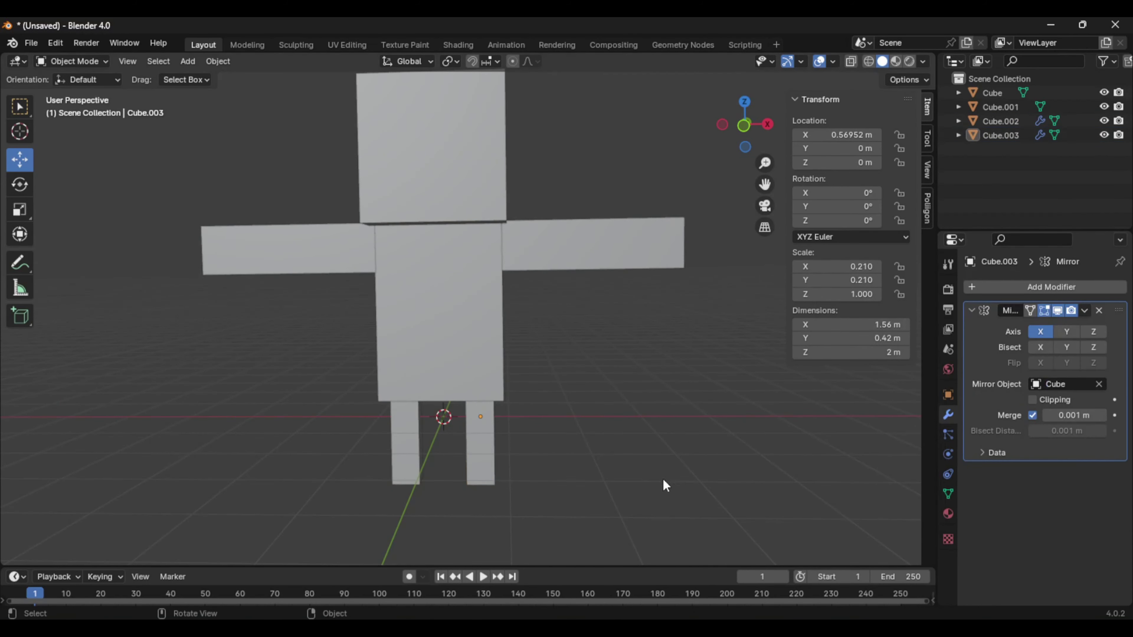
Enlarge the legs to scale 0.320 in X and 1.110 in Z.
{"action": "middle_click_drag", "start_coordinate": [665, 483], "coordinate": [682, 483]}
{"action": "left_click", "coordinate": [561, 374]}
{"action": "scroll", "coordinate": [562, 374], "scroll_direction": "down", "scroll_amount": 3}
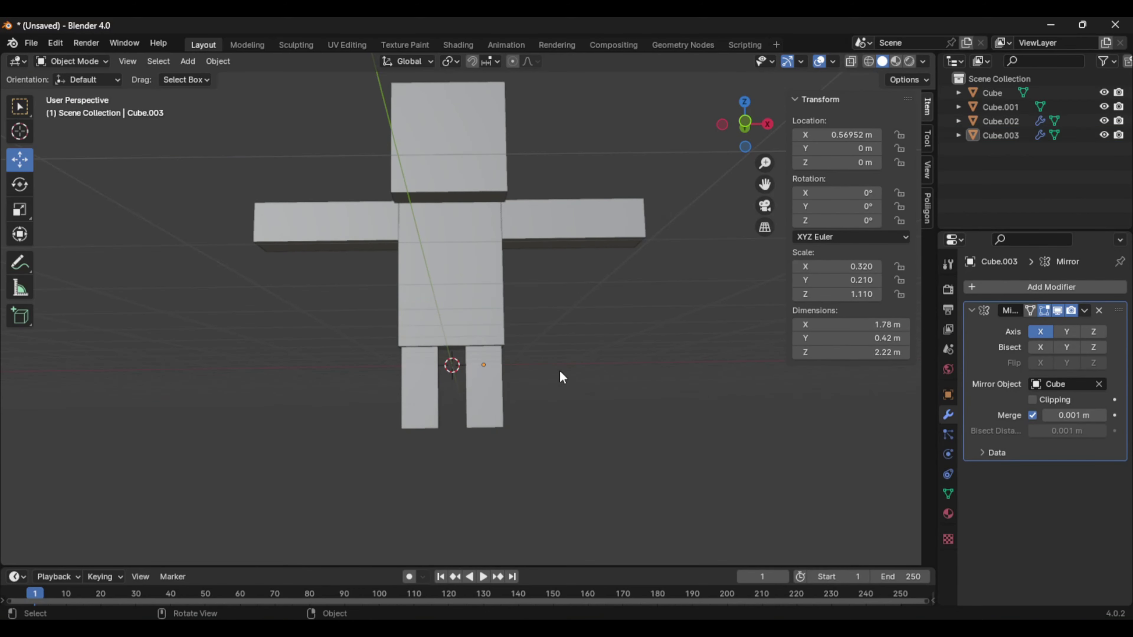
Give the head a new magenta material and display the viewport in Material Preview.
{"action": "middle_click_drag", "start_coordinate": [561, 374], "coordinate": [551, 430]}
{"action": "left_click", "coordinate": [406, 241]}
{"action": "left_click", "coordinate": [948, 514]}
{"action": "left_click", "coordinate": [1074, 462]}
{"action": "left_click", "coordinate": [1066, 328]}
{"action": "left_click", "coordinate": [896, 61]}
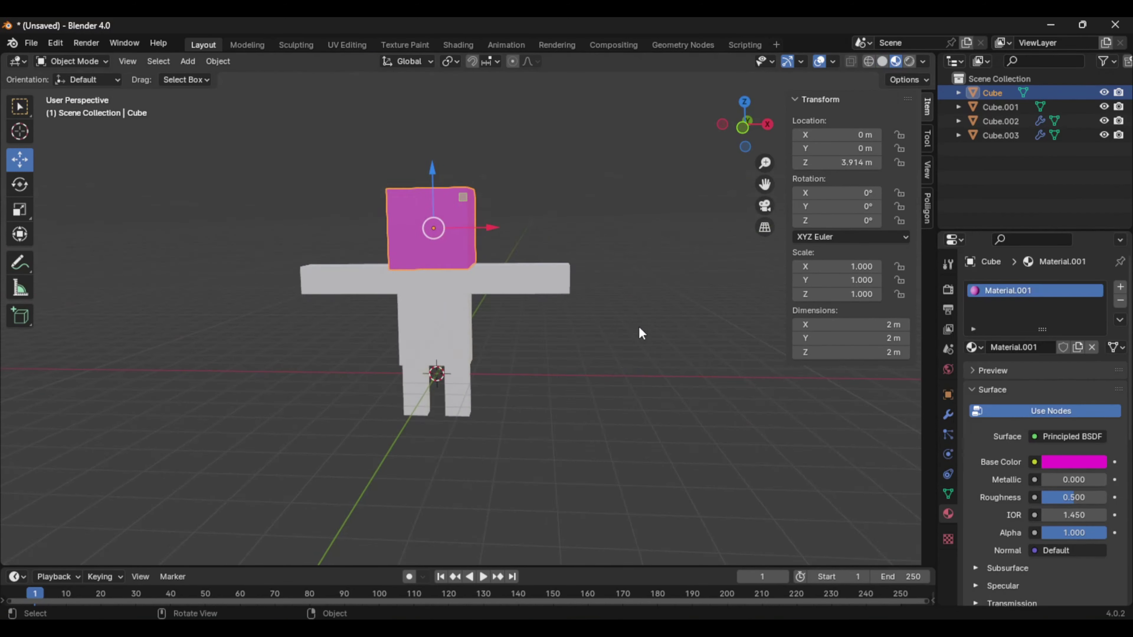
Give the torso a new red material and color the arms magenta like the head.
{"action": "left_click", "coordinate": [419, 308]}
{"action": "left_click", "coordinate": [1057, 348]}
{"action": "left_click", "coordinate": [1074, 462]}
{"action": "left_click", "coordinate": [1022, 356]}
{"action": "left_click", "coordinate": [536, 266]}
Give the legs a new blue material with hue 0.668, saturation 1.000 and value 0.800.
{"action": "left_click", "coordinate": [451, 428]}
{"action": "left_click", "coordinate": [1060, 347]}
{"action": "left_click", "coordinate": [1074, 462]}
{"action": "left_click", "coordinate": [1008, 357]}
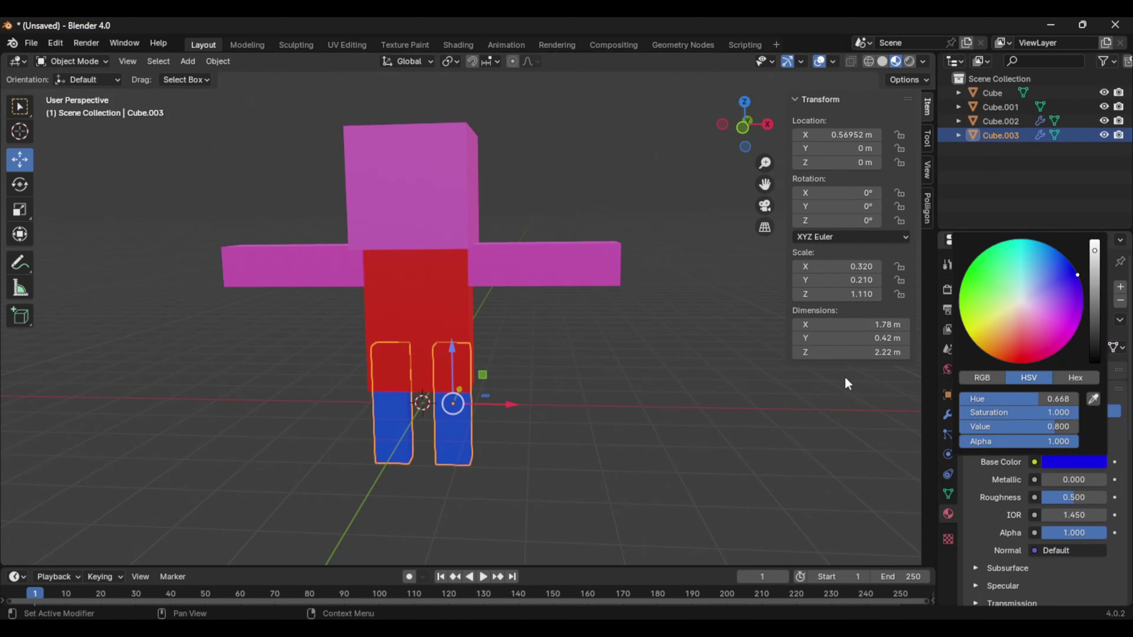
Add a UV sphere and move it up to the head, at about X 0.60 m and Z 3.75 m.
{"action": "middle_click_drag", "start_coordinate": [847, 385], "coordinate": [637, 446]}
{"action": "scroll", "coordinate": [637, 446], "scroll_direction": "down", "scroll_amount": 2}
{"action": "key", "text": "shift+a"}
{"action": "left_click", "coordinate": [682, 88]}
{"action": "key", "text": "g"}
{"action": "key", "text": "z"}
{"action": "left_click_drag", "start_coordinate": [470, 186], "coordinate": [468, 104]}
{"action": "middle_click_drag", "start_coordinate": [557, 268], "coordinate": [473, 299]}
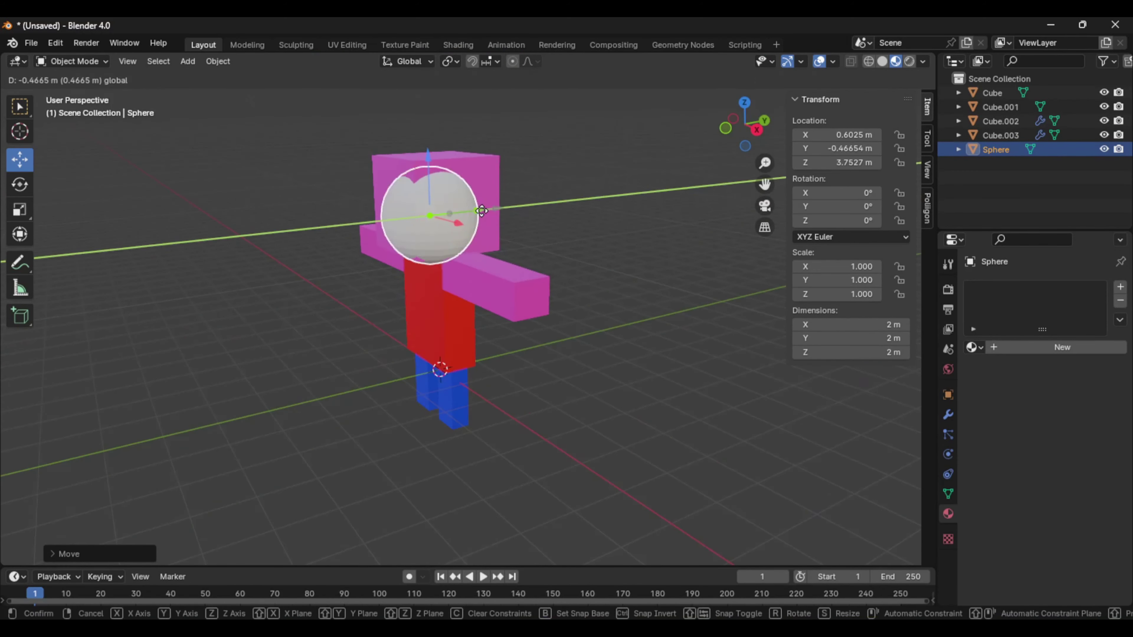
Scale the sphere to 0.346 as an eye on the front of the head and shade it smooth.
{"action": "key", "text": "s"}
{"action": "scroll", "coordinate": [479, 223], "scroll_direction": "up", "scroll_amount": 4}
{"action": "right_click", "coordinate": [475, 258]}
{"action": "left_click", "coordinate": [474, 257]}
Add a Mirror modifier to the eye sphere with the head object Cube as mirror object.
{"action": "left_click", "coordinate": [948, 415]}
{"action": "left_click", "coordinate": [1054, 288]}
{"action": "mouse_move", "coordinate": [1055, 291]}
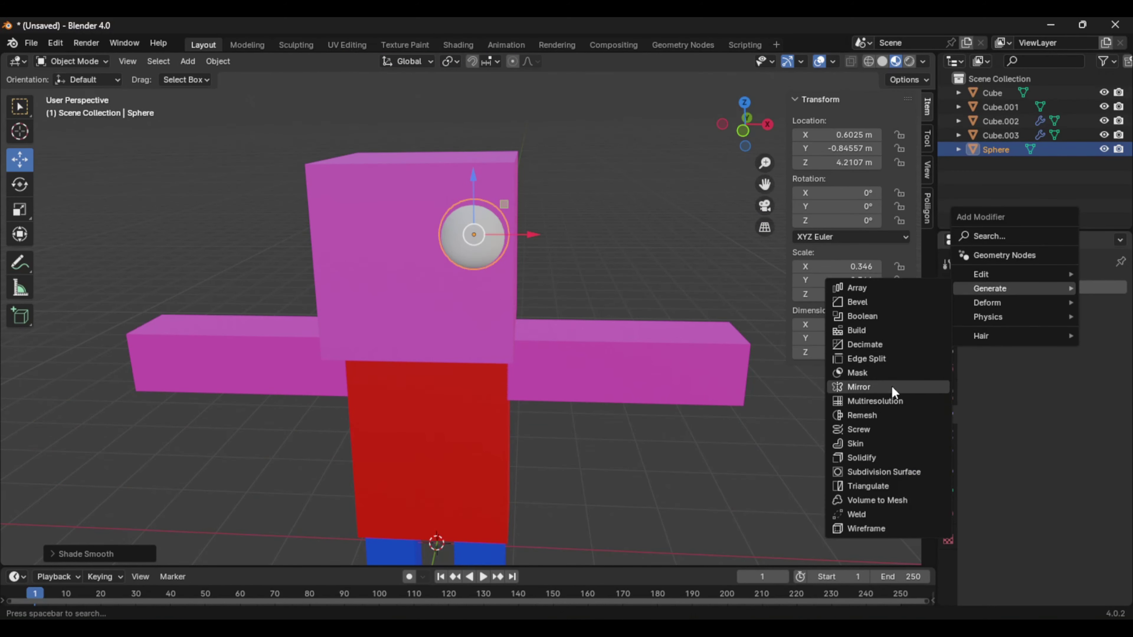
{"action": "left_click", "coordinate": [892, 389]}
{"action": "left_click", "coordinate": [1099, 385]}
{"action": "left_click", "coordinate": [415, 277]}
{"action": "middle_click_drag", "start_coordinate": [696, 480], "coordinate": [772, 484]}
{"action": "left_click", "coordinate": [513, 214]}
{"action": "scroll", "coordinate": [625, 313], "scroll_direction": "up", "scroll_amount": 4}
{"action": "left_click_drag", "start_coordinate": [838, 220], "coordinate": [852, 220]}
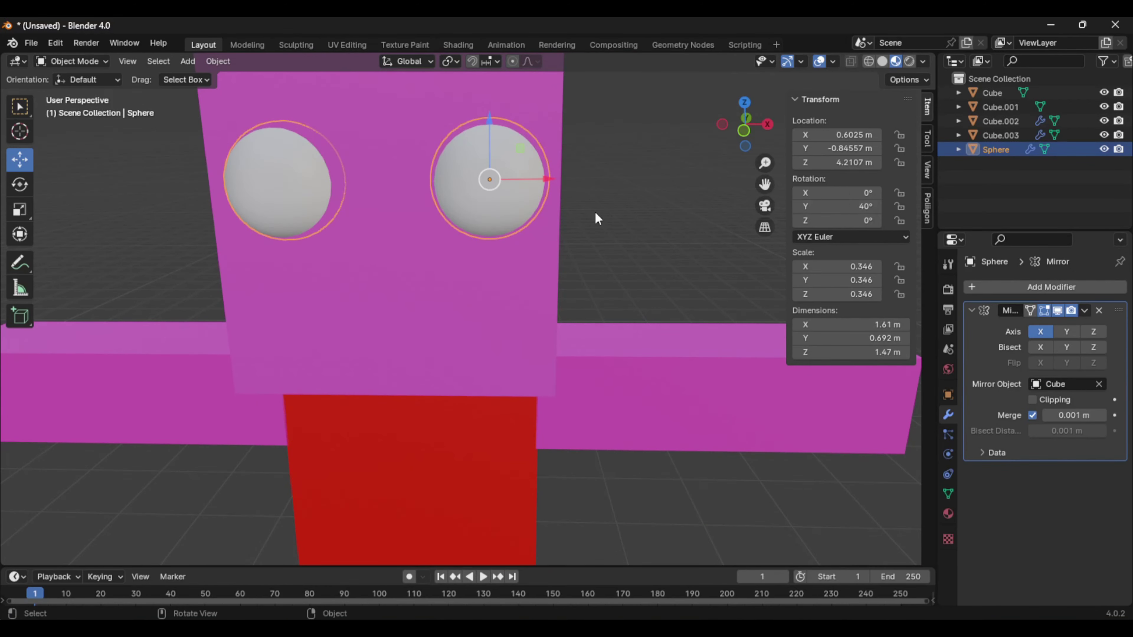
{"action": "key", "text": "Tab"}
{"action": "key", "text": "ctrl+z"}
{"action": "key", "text": "ctrl+z"}
Rotate the eye sphere 90° about X and select its front pole faces in Edit Mode for the pupil.
{"action": "left_click", "coordinate": [853, 192]}
{"action": "key", "text": "Tab"}
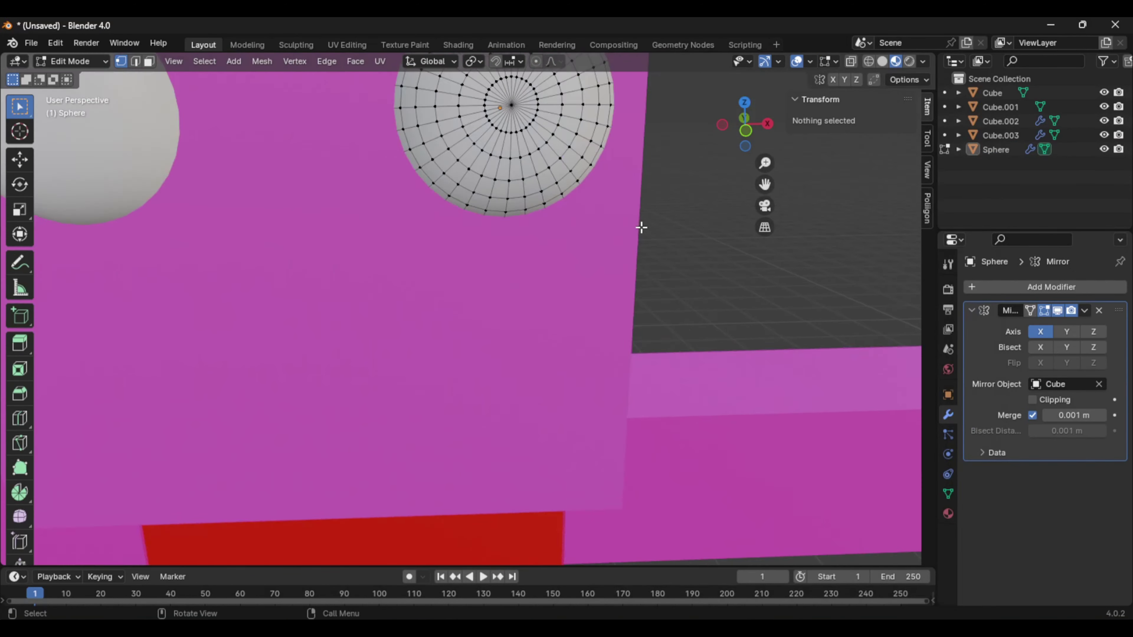
{"action": "scroll", "coordinate": [640, 227], "scroll_direction": "up", "scroll_amount": 3}
{"action": "left_click", "coordinate": [149, 62]}
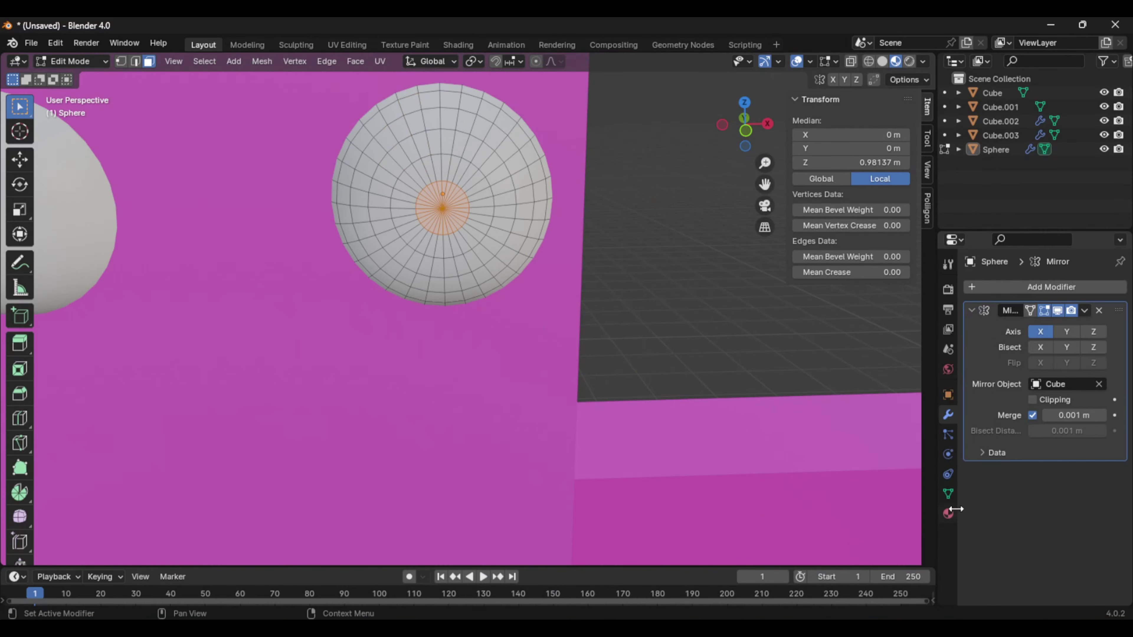
Give the eye a white base material and assign a second, black material to the selected pupil faces.
{"action": "left_click", "coordinate": [948, 513]}
{"action": "left_click", "coordinate": [1074, 480]}
{"action": "key", "text": "ctrl+z"}
{"action": "left_click_drag", "start_coordinate": [1093, 352], "coordinate": [1094, 413]}
{"action": "left_click", "coordinate": [1120, 287]}
{"action": "left_click", "coordinate": [1022, 376]}
{"action": "left_click", "coordinate": [1077, 509]}
{"action": "left_click", "coordinate": [989, 394]}
{"action": "key", "text": "Tab"}
Examine the whole character in solid, wireframe and Material Preview shading.
{"action": "middle_click_drag", "start_coordinate": [709, 401], "coordinate": [660, 393]}
{"action": "scroll", "coordinate": [660, 393], "scroll_direction": "down", "scroll_amount": 3}
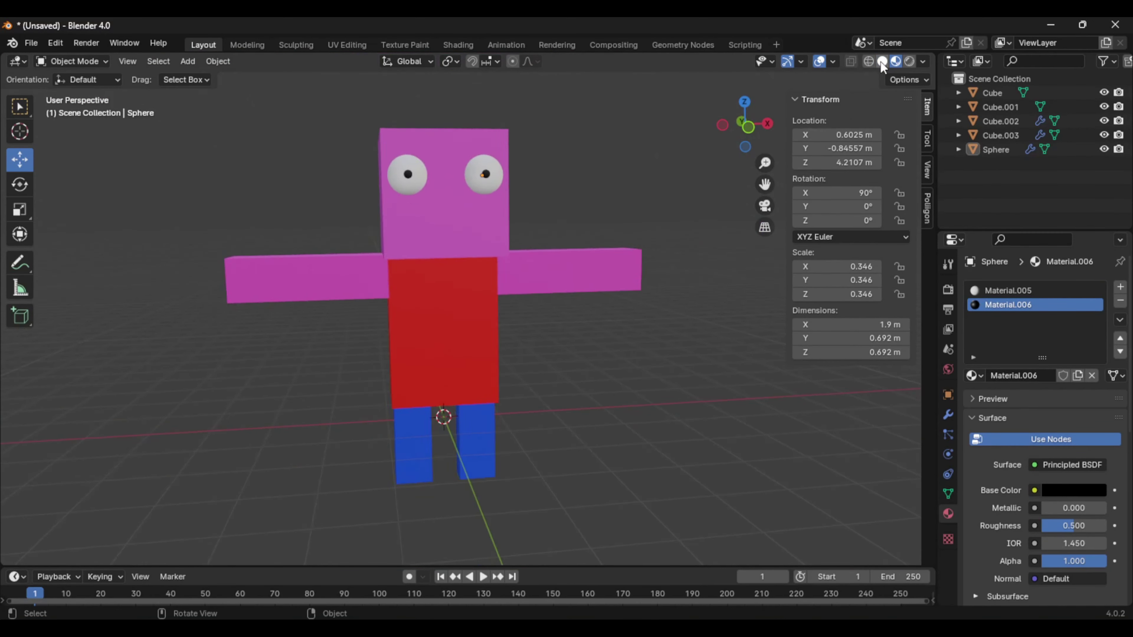
{"action": "left_click", "coordinate": [882, 61]}
{"action": "left_click", "coordinate": [868, 61]}
{"action": "left_click", "coordinate": [895, 62]}
{"action": "scroll", "coordinate": [580, 312], "scroll_direction": "up", "scroll_amount": 3}
{"action": "middle_click_drag", "start_coordinate": [625, 304], "coordinate": [527, 332]}
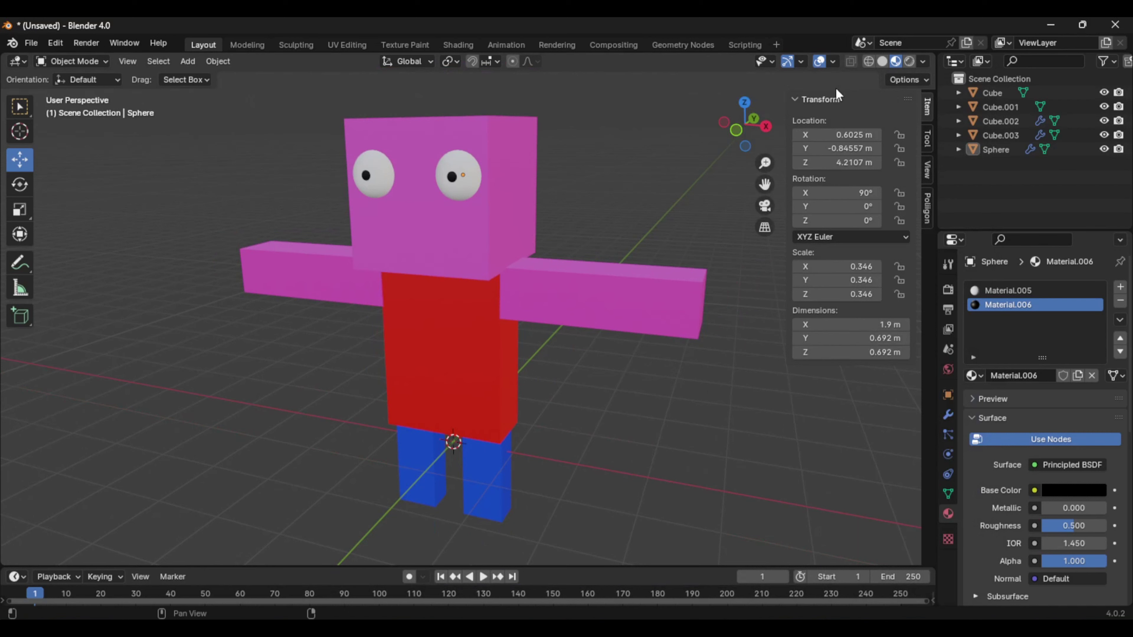
Display the viewport in wireframe and add an armature at the 3D cursor.
{"action": "left_click", "coordinate": [868, 62]}
{"action": "mouse_move", "coordinate": [594, 350]}
{"action": "middle_mouse_down"}
{"action": "mouse_move", "coordinate": [622, 336]}
{"action": "mouse_move", "coordinate": [551, 370]}
{"action": "middle_mouse_up"}
{"action": "right_click", "coordinate": [510, 329]}
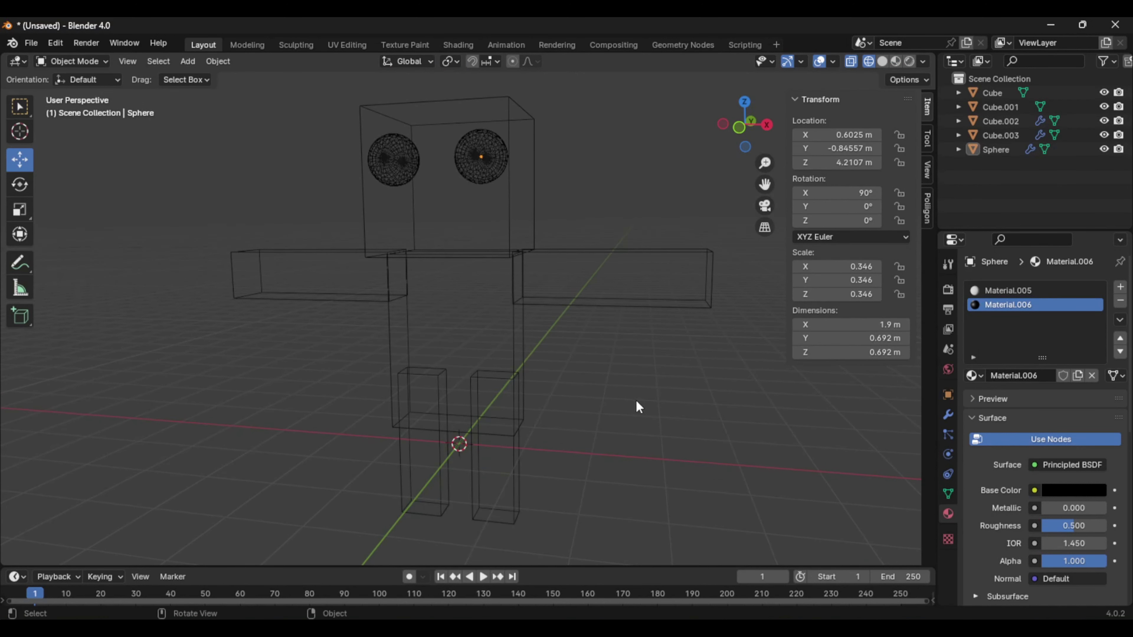
{"action": "middle_click_drag", "start_coordinate": [637, 405], "coordinate": [625, 408]}
{"action": "key", "text": "shift+a"}
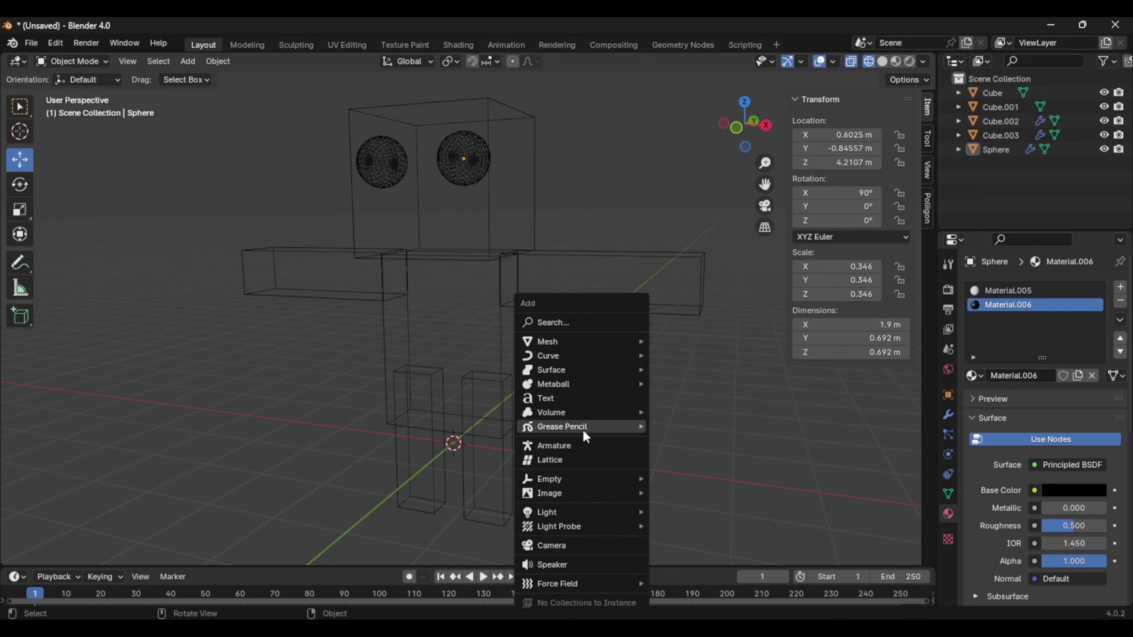
{"action": "left_click", "coordinate": [581, 444]}
{"action": "middle_click_drag", "start_coordinate": [581, 441], "coordinate": [624, 424]}
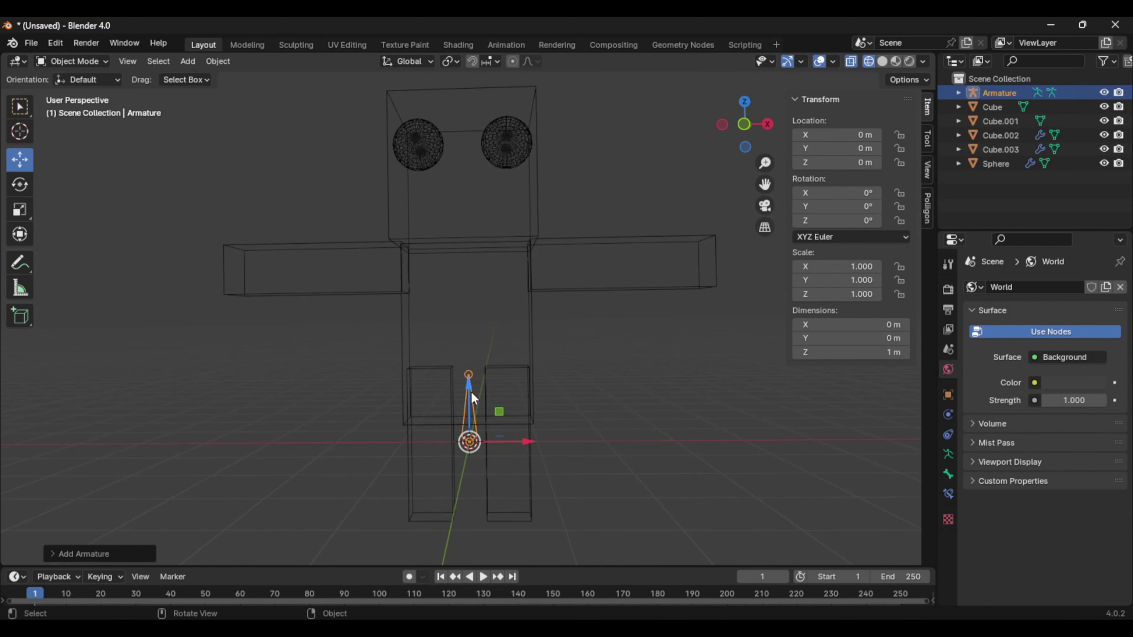
Raise the armature into the upper torso, its tip at the base of the head, and enter Edit Mode.
{"action": "left_click_drag", "start_coordinate": [471, 392], "coordinate": [558, 291]}
{"action": "left_click_drag", "start_coordinate": [470, 291], "coordinate": [473, 256]}
{"action": "scroll", "coordinate": [545, 267], "scroll_direction": "up", "scroll_amount": 1}
{"action": "middle_click_drag", "start_coordinate": [548, 276], "coordinate": [527, 285]}
{"action": "key", "text": "Tab"}
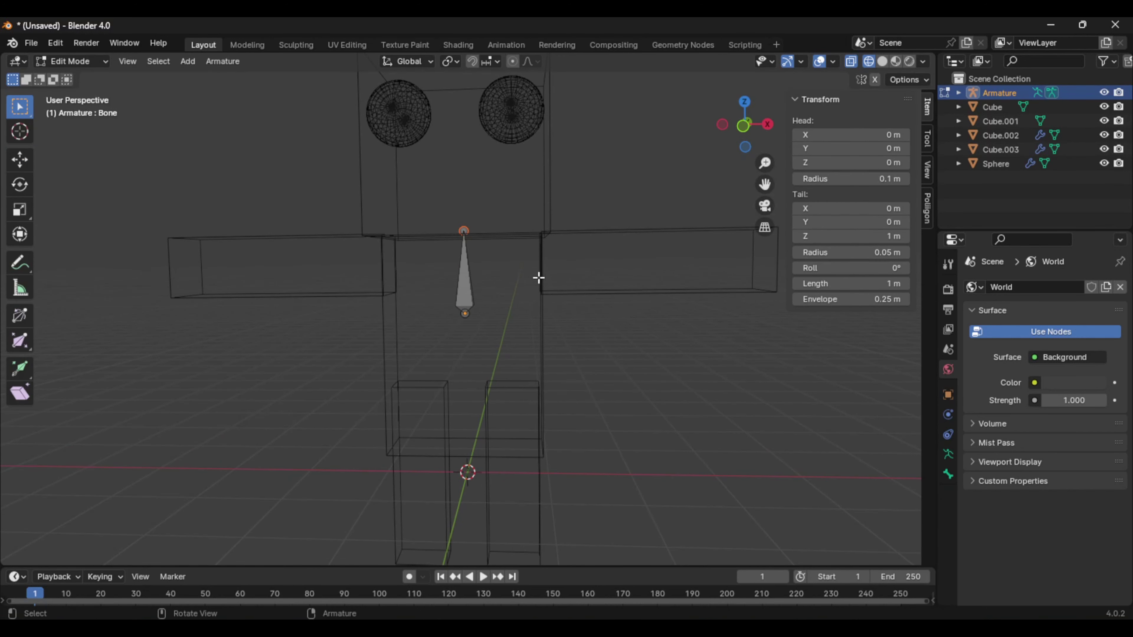
{"action": "key", "text": "g"}
{"action": "left_click", "coordinate": [559, 291]}
{"action": "key", "text": "ctrl+z"}
Extrude a shoulder bone about 0.98 m long from the central bone's tip, and an arm bone about 1.53 m long from it.
{"action": "key", "text": "e"}
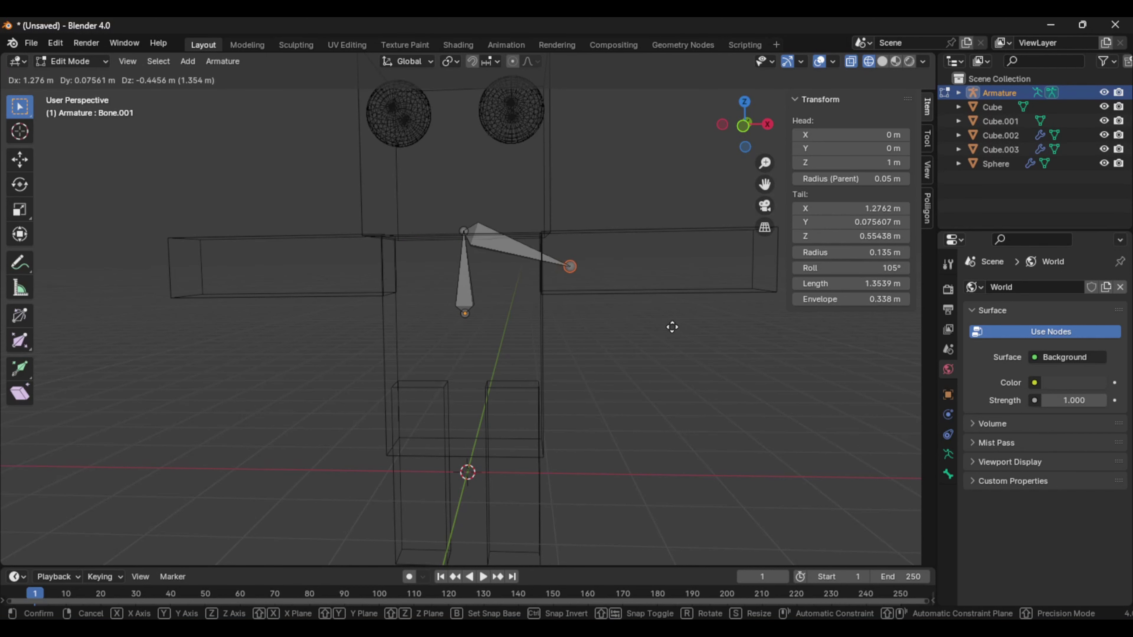
{"action": "left_click", "coordinate": [640, 326]}
{"action": "key", "text": "e"}
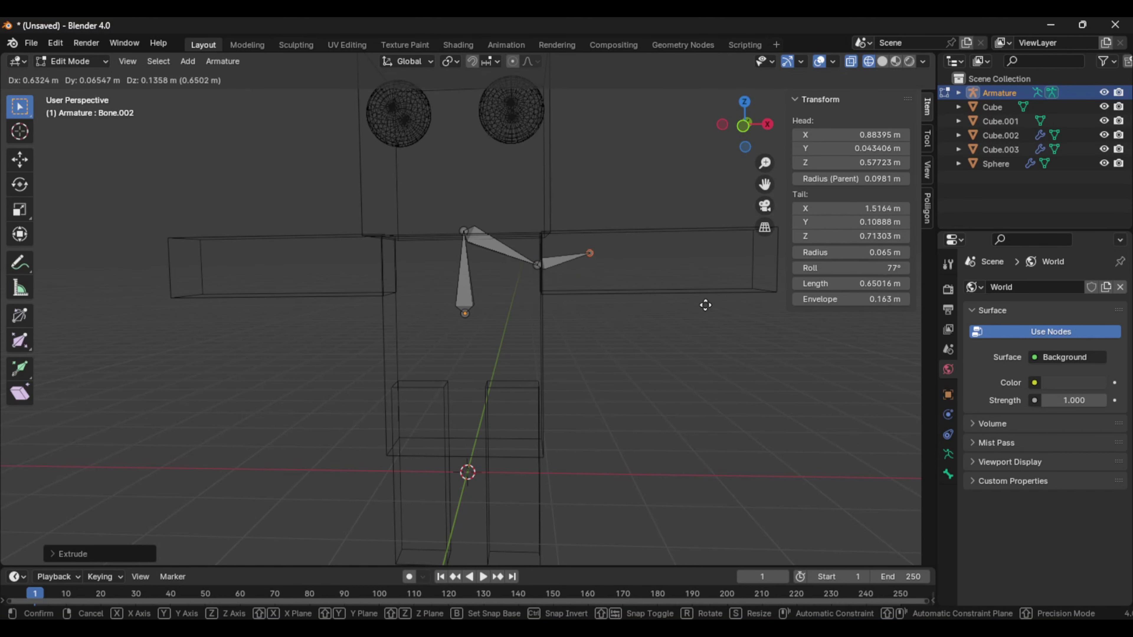
{"action": "left_click", "coordinate": [778, 320]}
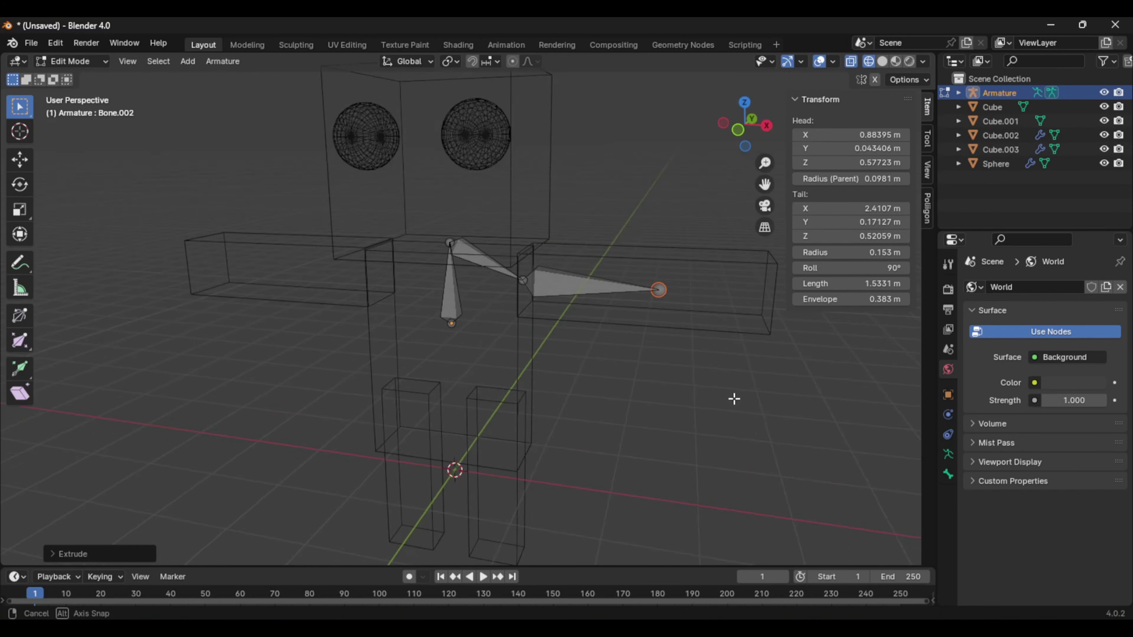
In the right orthographic view, move the arm bone's tip to about Y 0.04 m and Z 0.72 m, inside the arm.
{"action": "middle_click_drag", "start_coordinate": [733, 397], "coordinate": [640, 402]}
{"action": "left_click", "coordinate": [753, 131]}
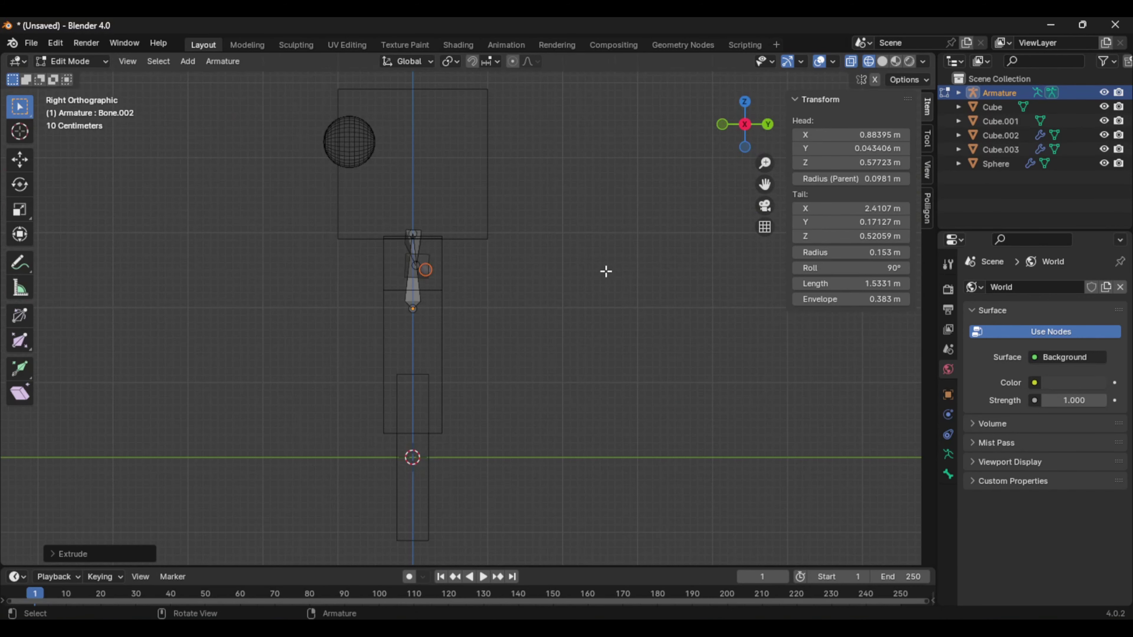
{"action": "key", "text": "g"}
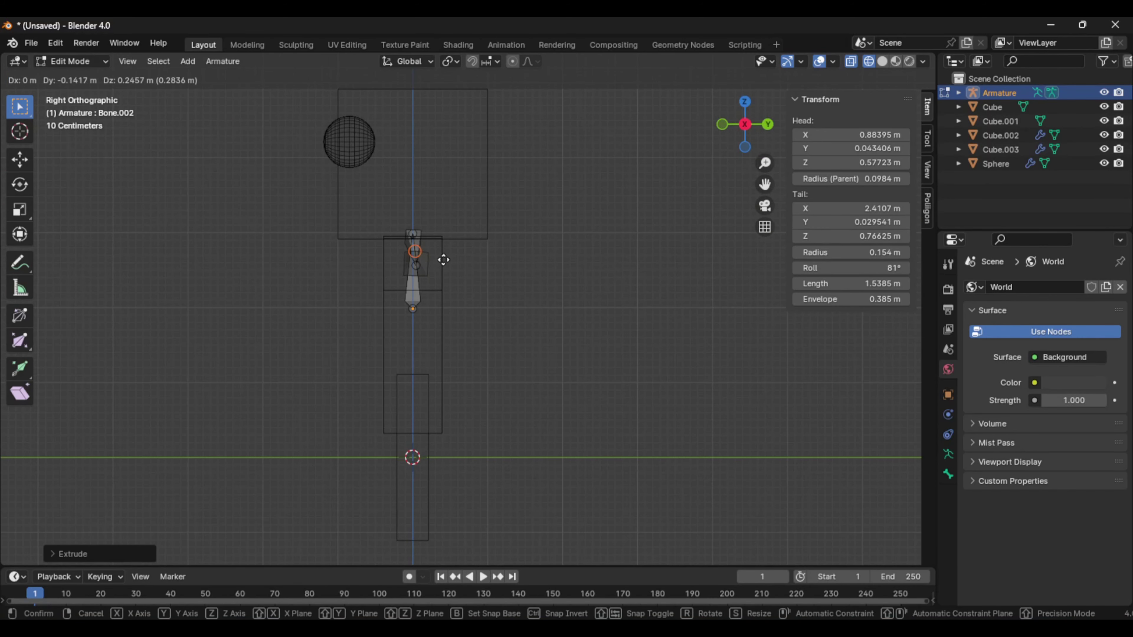
{"action": "left_click", "coordinate": [445, 263]}
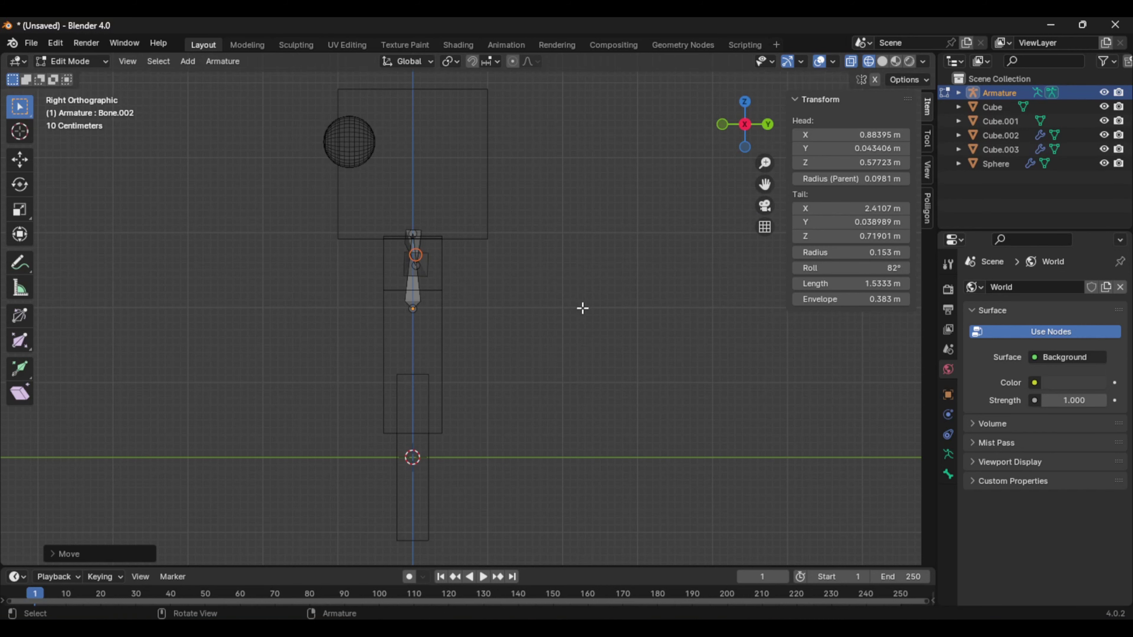
{"action": "middle_click_drag", "start_coordinate": [582, 308], "coordinate": [609, 234]}
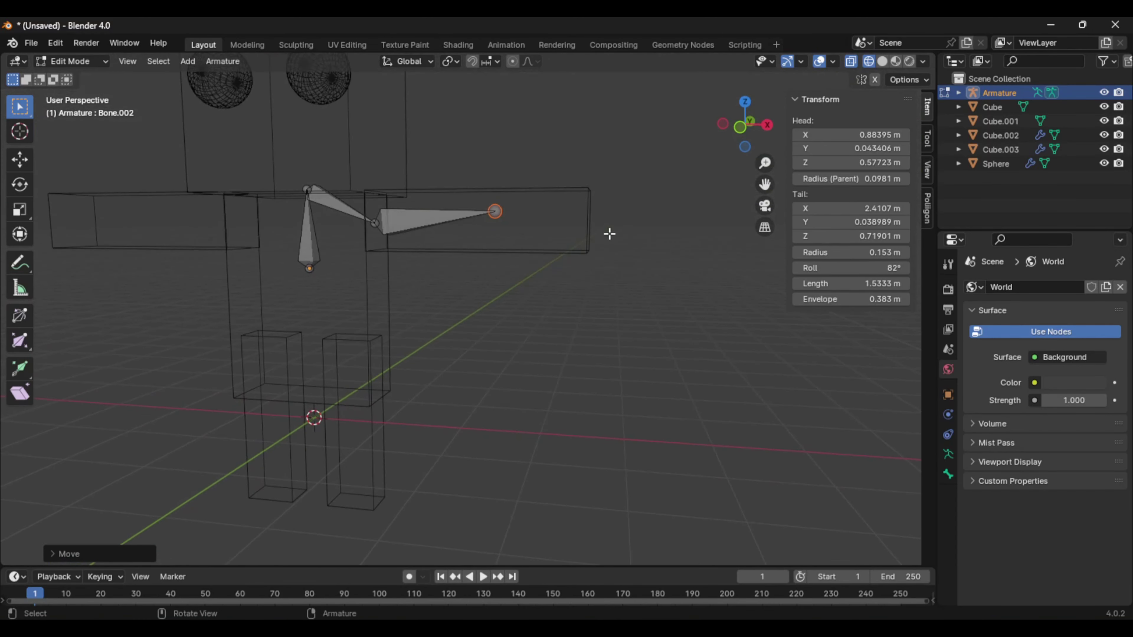
{"action": "key", "text": "e"}
{"action": "left_click", "coordinate": [690, 245]}
{"action": "middle_click_drag", "start_coordinate": [691, 245], "coordinate": [678, 268]}
{"action": "key", "text": "ctrl+z"}
Extrude a forearm bone about 0.88 m along X from the arm bone's tip and lower its end about 0.16 m.
{"action": "key", "text": "e"}
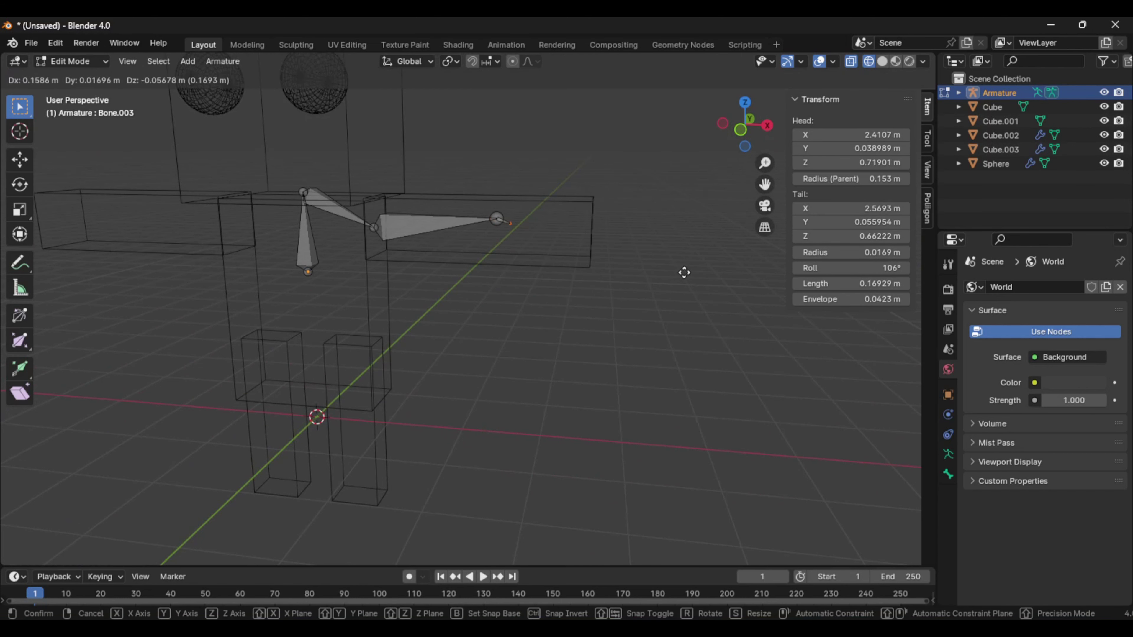
{"action": "key", "text": "x"}
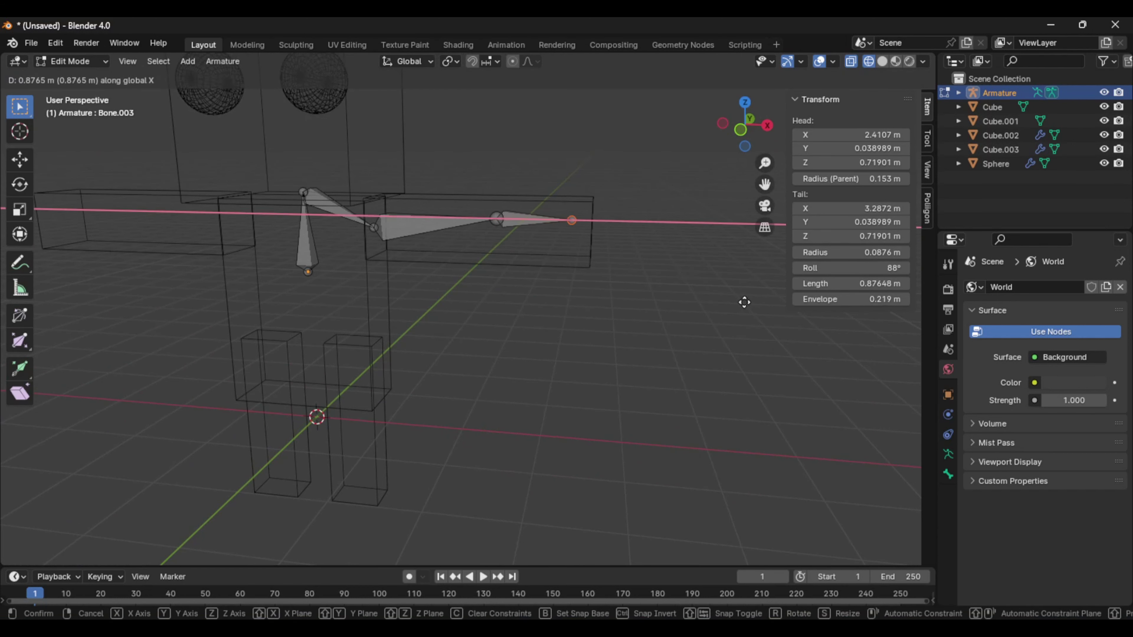
{"action": "left_click", "coordinate": [744, 302]}
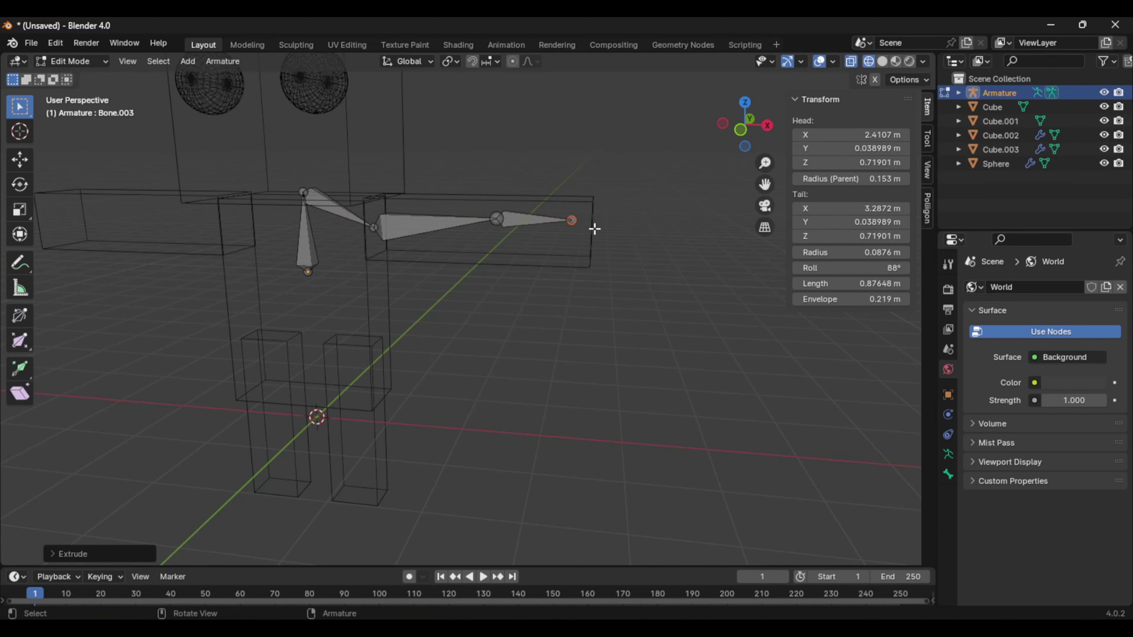
{"action": "key", "text": "g"}
{"action": "key", "text": "z"}
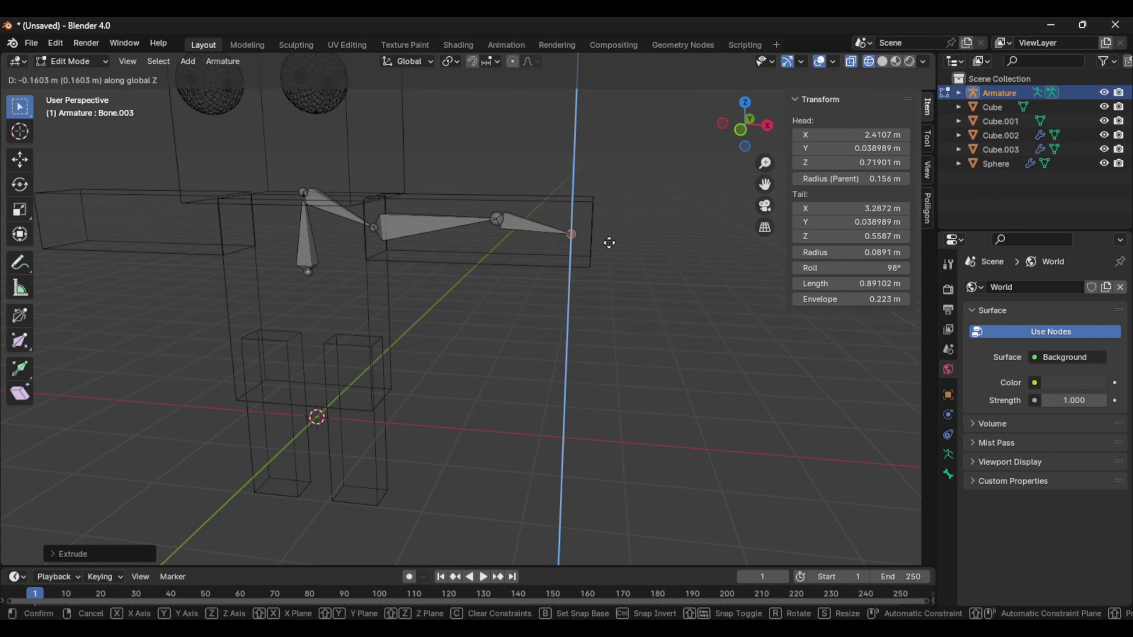
{"action": "left_click", "coordinate": [609, 244]}
Lower the joint between the two arm bones along Z to about 0.58 m.
{"action": "middle_click_drag", "start_coordinate": [610, 259], "coordinate": [580, 265]}
{"action": "left_click", "coordinate": [516, 217]}
{"action": "key", "text": "g"}
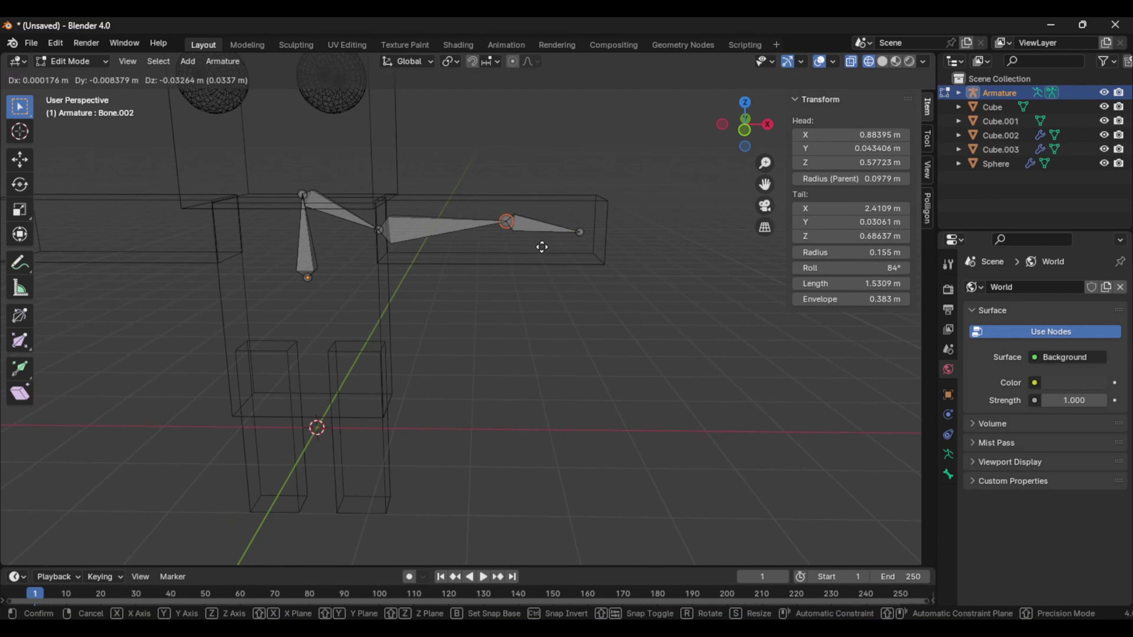
{"action": "key", "text": "z"}
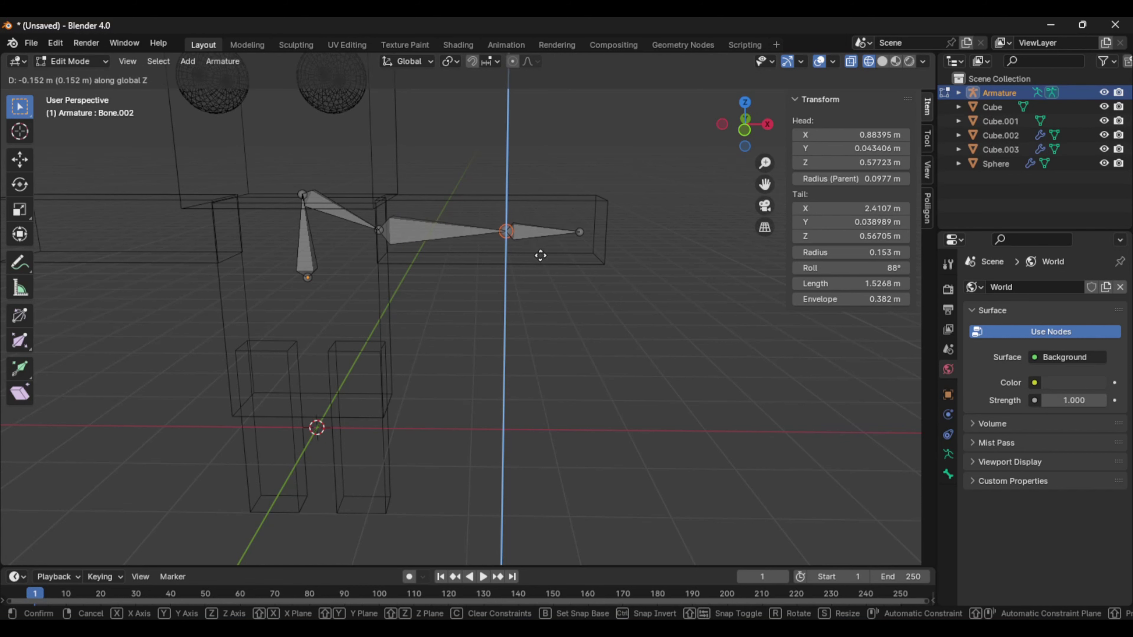
{"action": "left_click", "coordinate": [541, 255]}
{"action": "left_click", "coordinate": [546, 366]}
{"action": "middle_click_drag", "start_coordinate": [546, 366], "coordinate": [572, 332]}
{"action": "scroll", "coordinate": [536, 363], "scroll_direction": "down", "scroll_amount": 2}
{"action": "scroll", "coordinate": [536, 363], "scroll_direction": "up", "scroll_amount": 2}
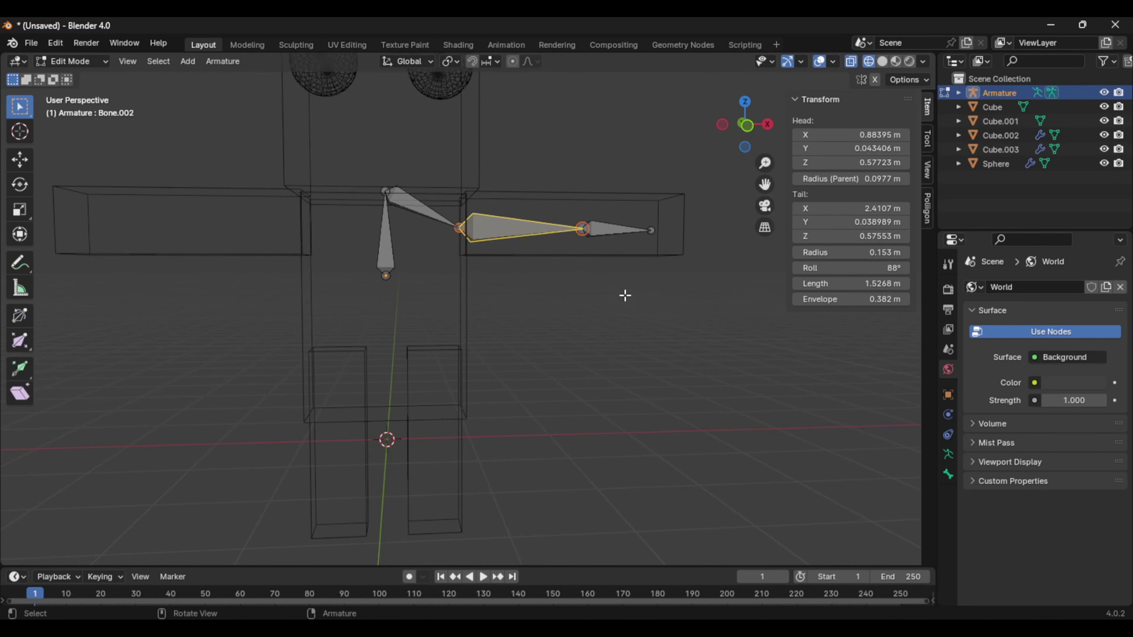
{"action": "middle_click_drag", "start_coordinate": [625, 295], "coordinate": [625, 322]}
{"action": "left_click", "coordinate": [370, 252]}
{"action": "left_click", "coordinate": [413, 218]}
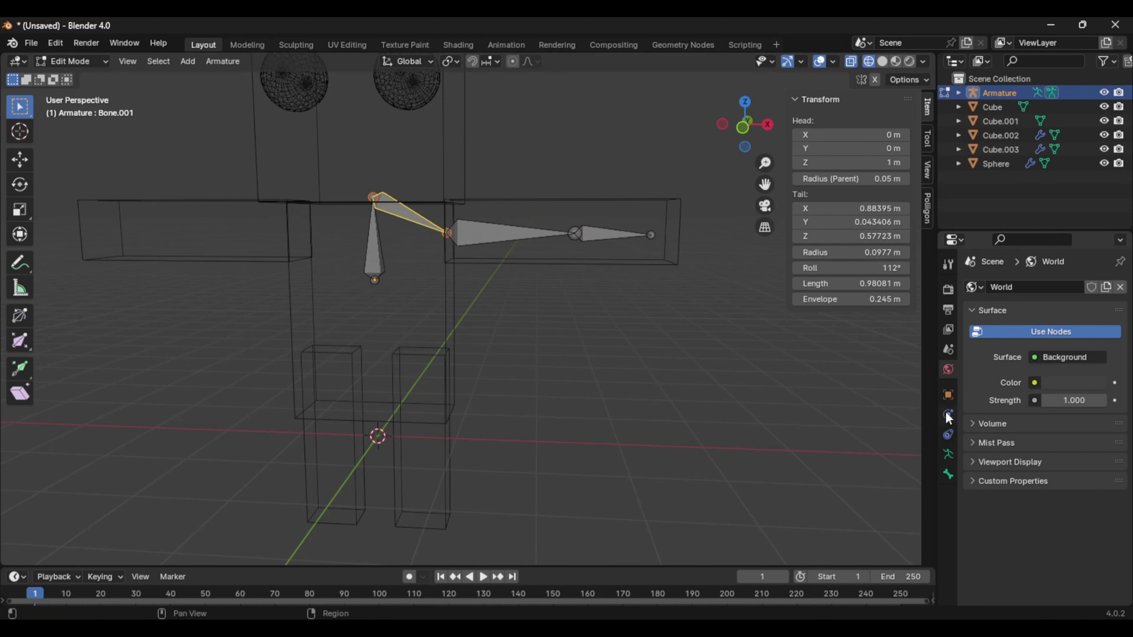
{"action": "middle_click_drag", "start_coordinate": [532, 355], "coordinate": [562, 357]}
Extrude a second shoulder bone about 1.12 m long from the central bone's tip toward the opposite, negative X arm.
{"action": "left_click", "coordinate": [393, 200]}
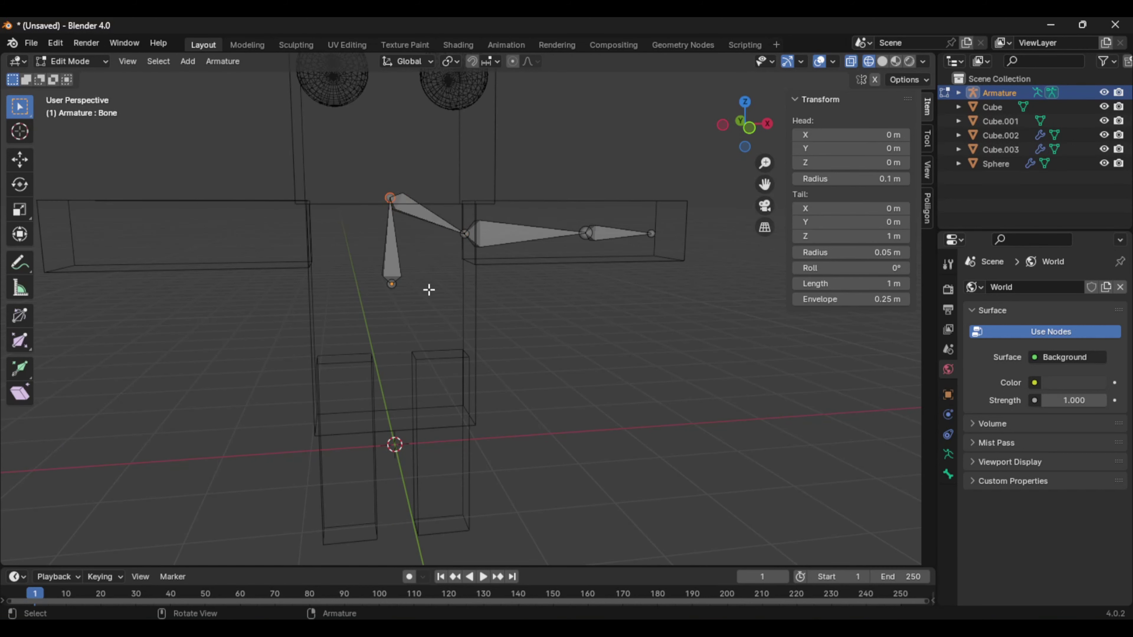
{"action": "middle_click_drag", "start_coordinate": [430, 288], "coordinate": [427, 290]}
{"action": "key", "text": "e"}
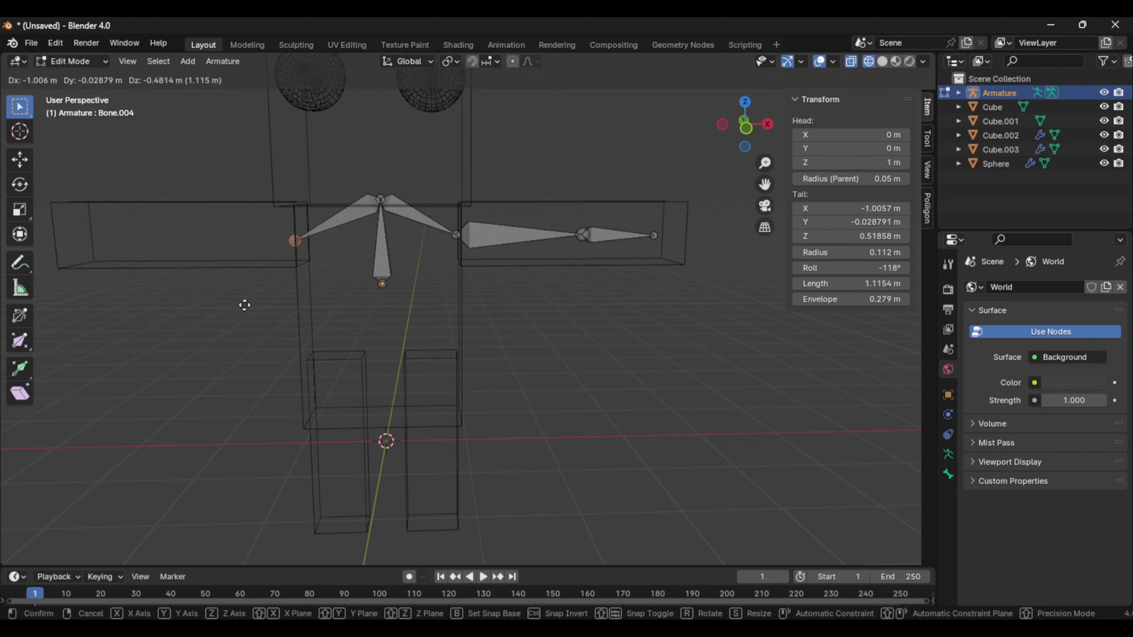
{"action": "left_click", "coordinate": [244, 305]}
Extrude an arm bone about 1.3 m and a forearm bone about 1.04 m along negative X from the new shoulder bone's tip.
{"action": "middle_click_drag", "start_coordinate": [245, 305], "coordinate": [307, 315]}
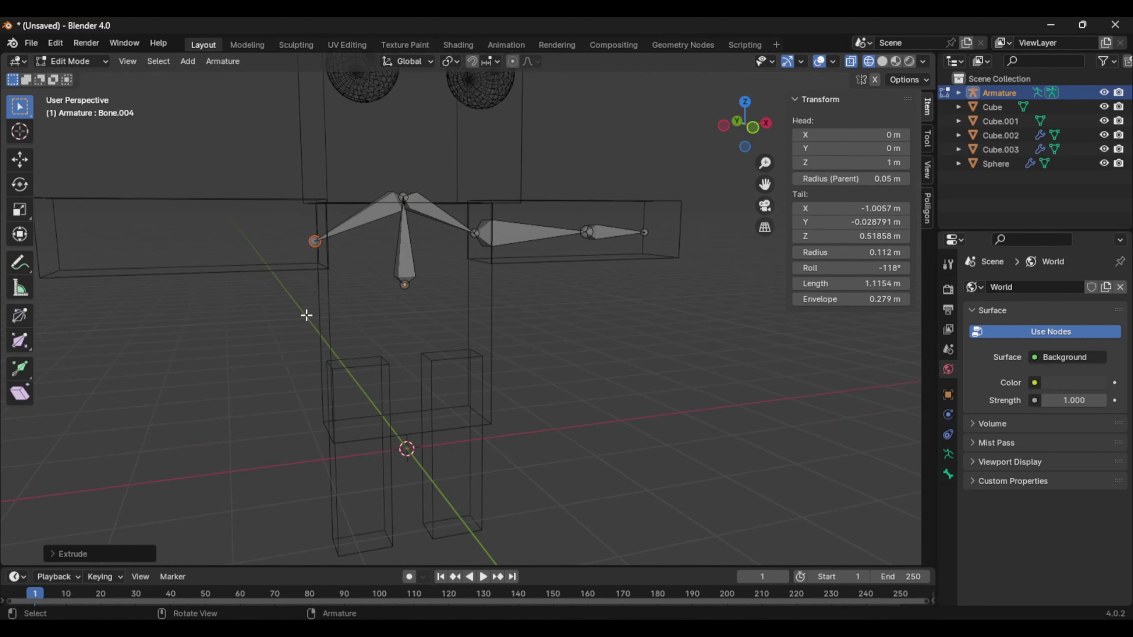
{"action": "key", "text": "e"}
{"action": "key", "text": "x"}
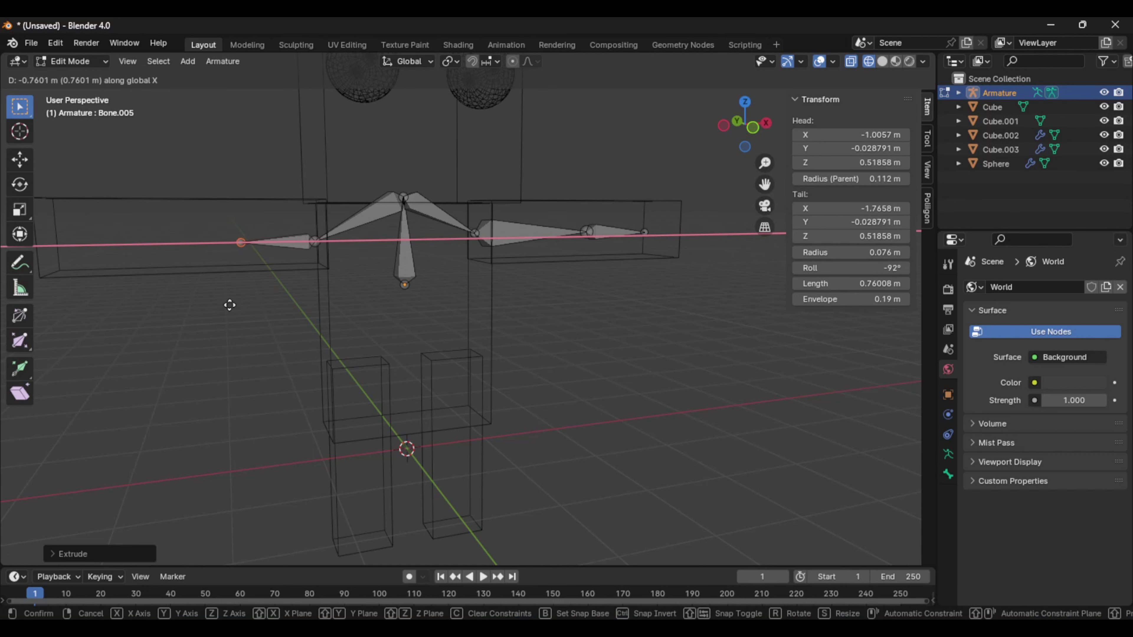
{"action": "left_click", "coordinate": [173, 306]}
{"action": "middle_click_drag", "start_coordinate": [200, 321], "coordinate": [278, 322]}
{"action": "key", "text": "e"}
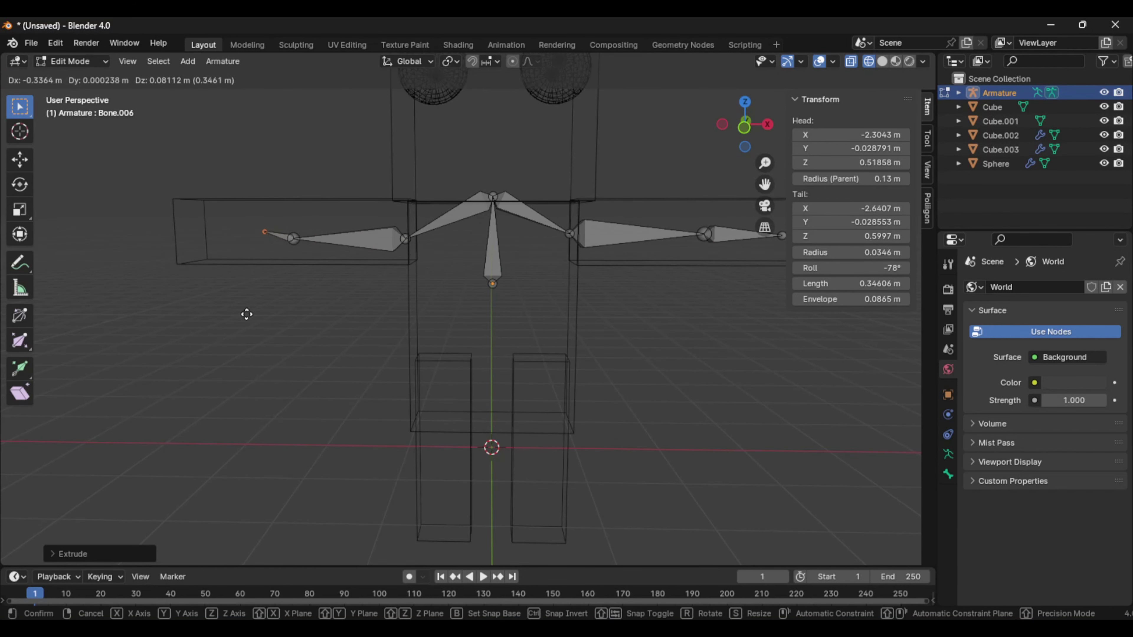
{"action": "key", "text": "x"}
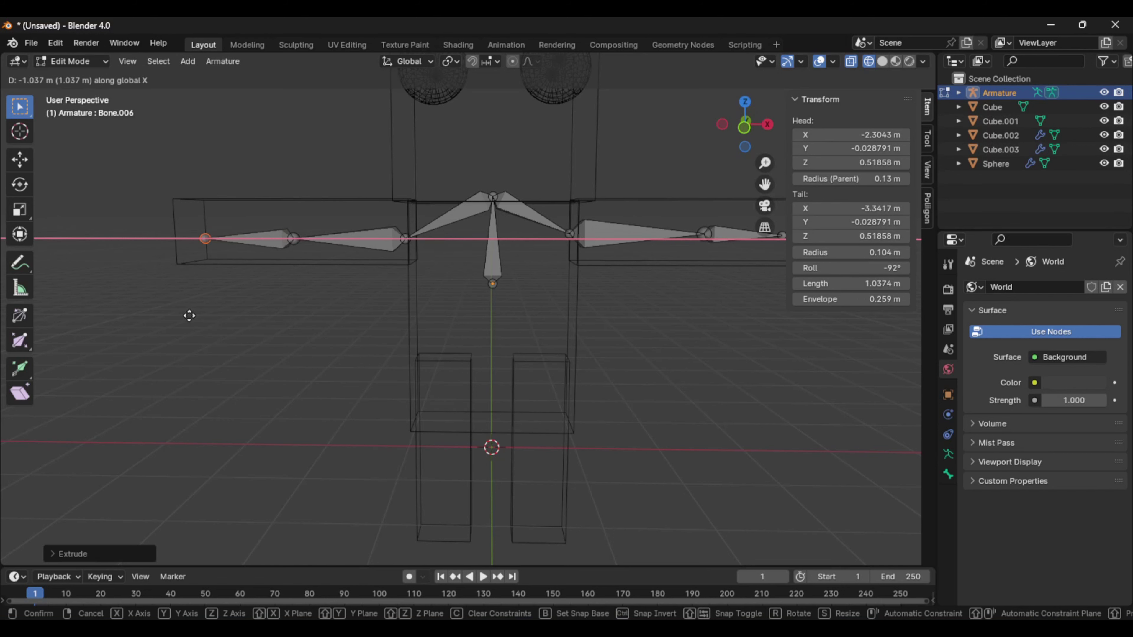
{"action": "left_click", "coordinate": [189, 315]}
Extrude a head bone straight up along Z from the central bone's tip into the head.
{"action": "middle_click_drag", "start_coordinate": [503, 368], "coordinate": [551, 372]}
{"action": "scroll", "coordinate": [551, 372], "scroll_direction": "down", "scroll_amount": 3}
{"action": "left_click", "coordinate": [621, 391]}
{"action": "middle_click_drag", "start_coordinate": [622, 392], "coordinate": [628, 496]}
{"action": "scroll", "coordinate": [625, 375], "scroll_direction": "up", "scroll_amount": 3}
{"action": "left_click", "coordinate": [491, 322]}
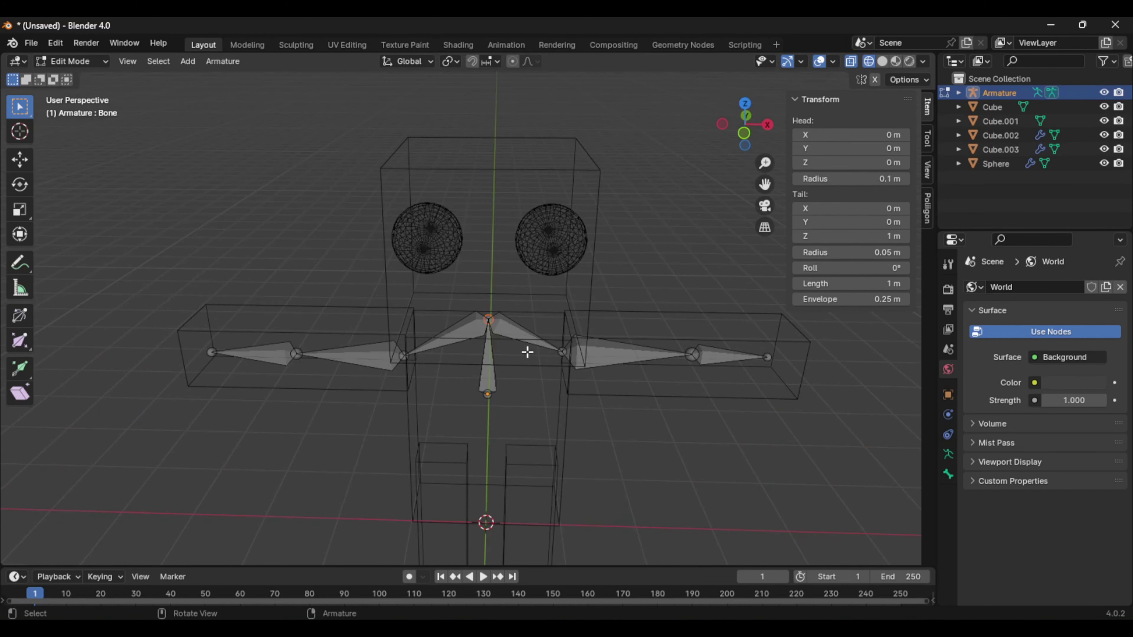
{"action": "middle_click_drag", "start_coordinate": [527, 352], "coordinate": [554, 356]}
{"action": "key", "text": "e"}
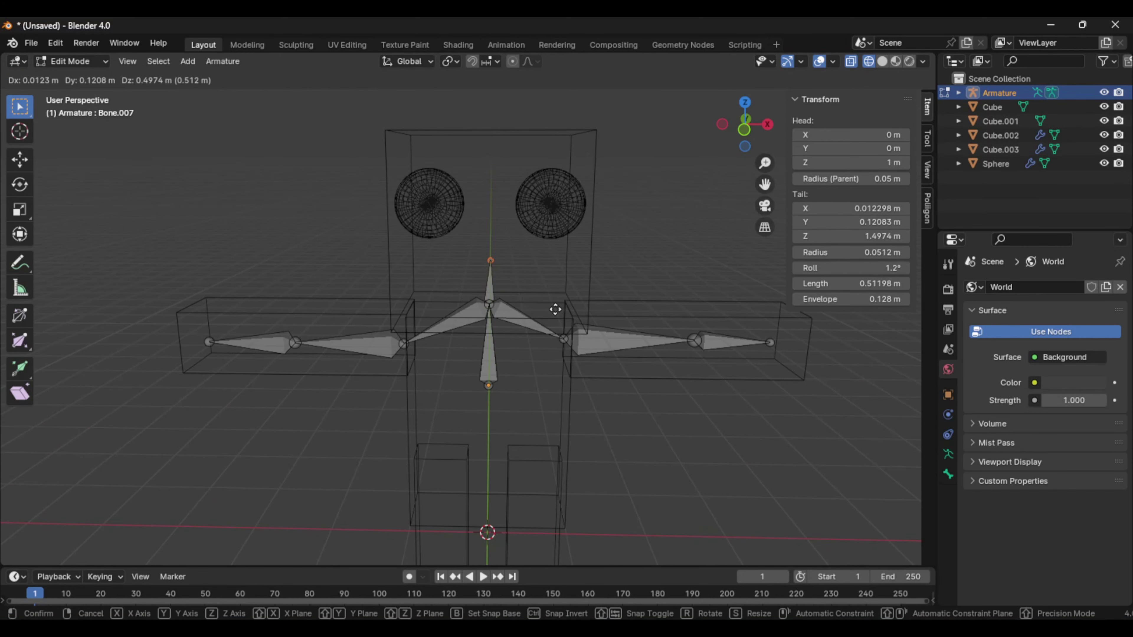
{"action": "key", "text": "z"}
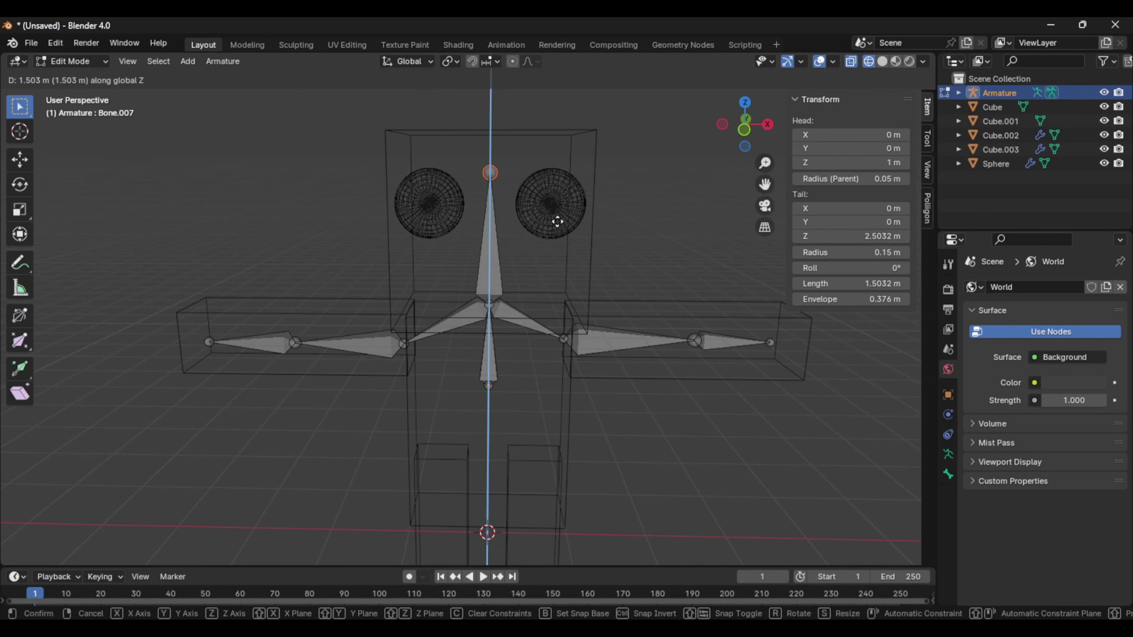
{"action": "left_click", "coordinate": [557, 294]}
Extrude a lower spine bone about 1.05 m down along Z from the central bone's base.
{"action": "middle_click_drag", "start_coordinate": [610, 438], "coordinate": [492, 312]}
{"action": "left_click", "coordinate": [438, 269]}
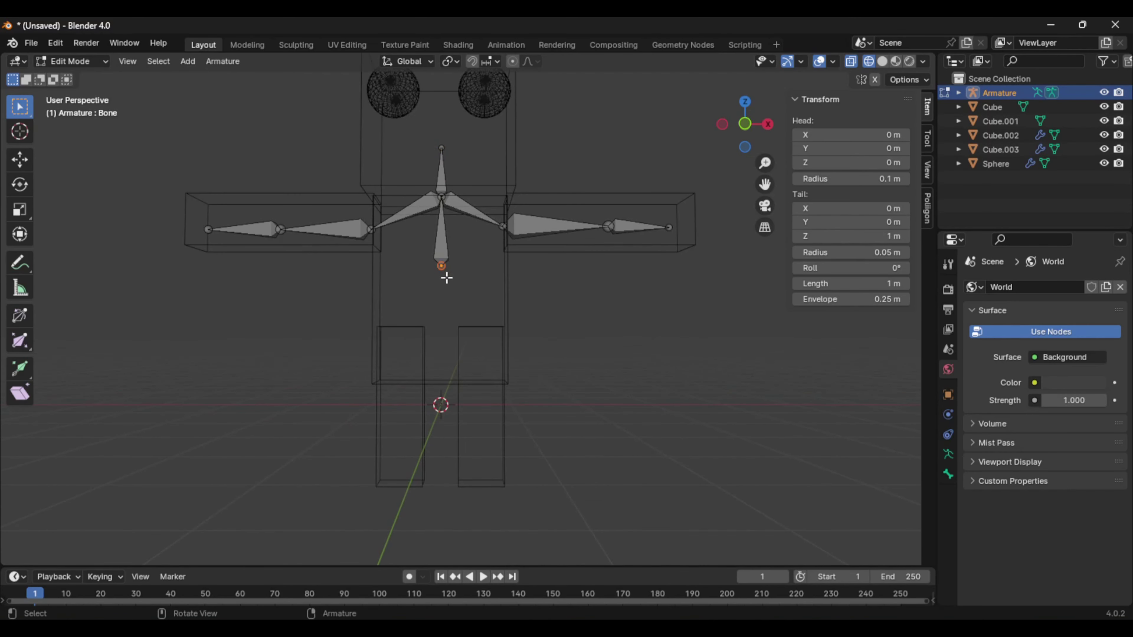
{"action": "key", "text": "e"}
{"action": "key", "text": "z"}
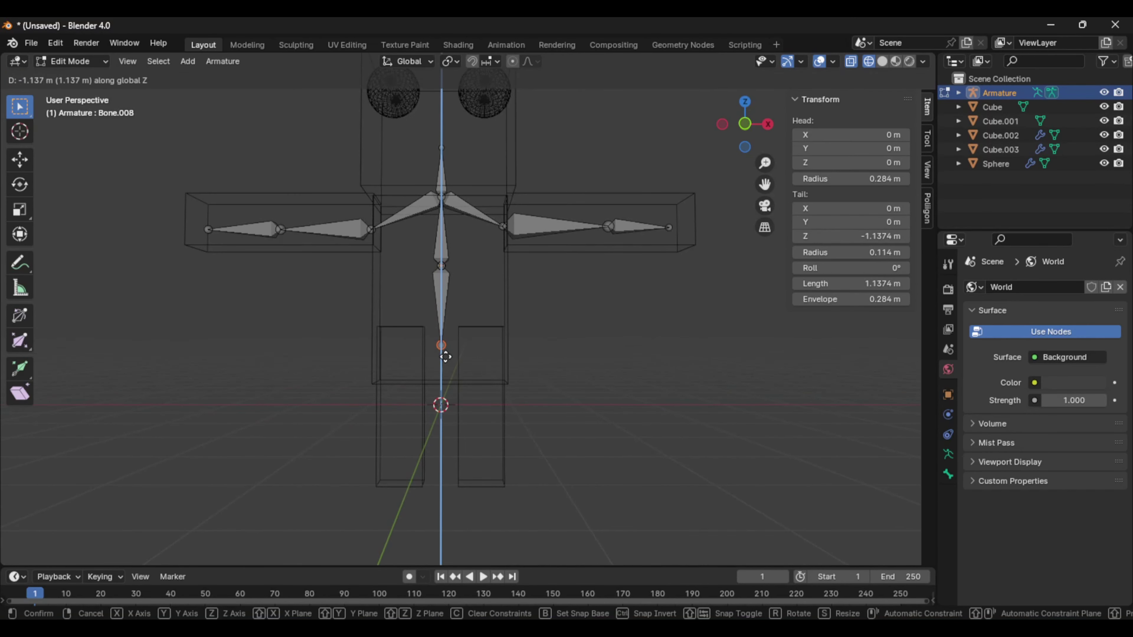
{"action": "left_click", "coordinate": [442, 350]}
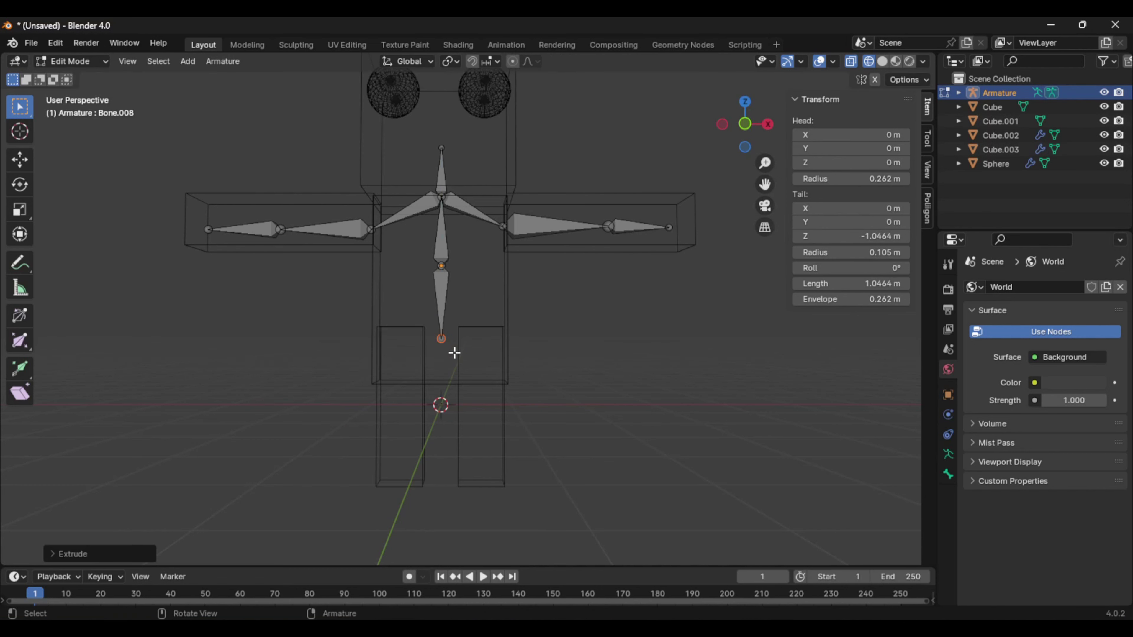
Extrude two hip bones along X from the lower spine's end, about 0.63 m to the positive and 0.62 m to the negative side.
{"action": "key", "text": "e"}
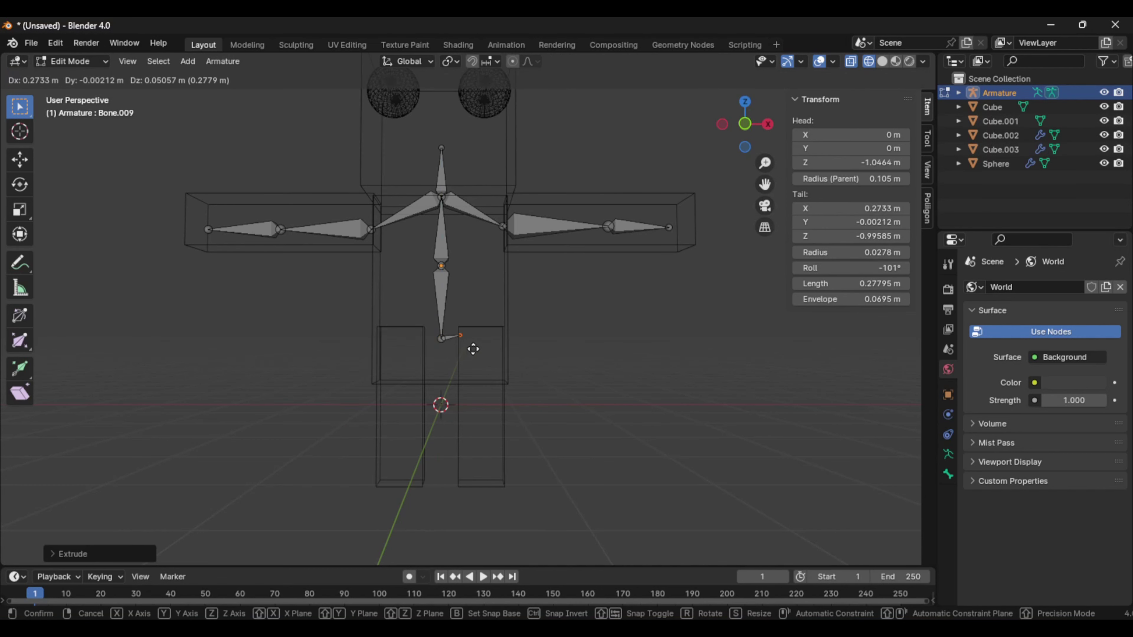
{"action": "key", "text": "x"}
{"action": "left_click", "coordinate": [497, 353]}
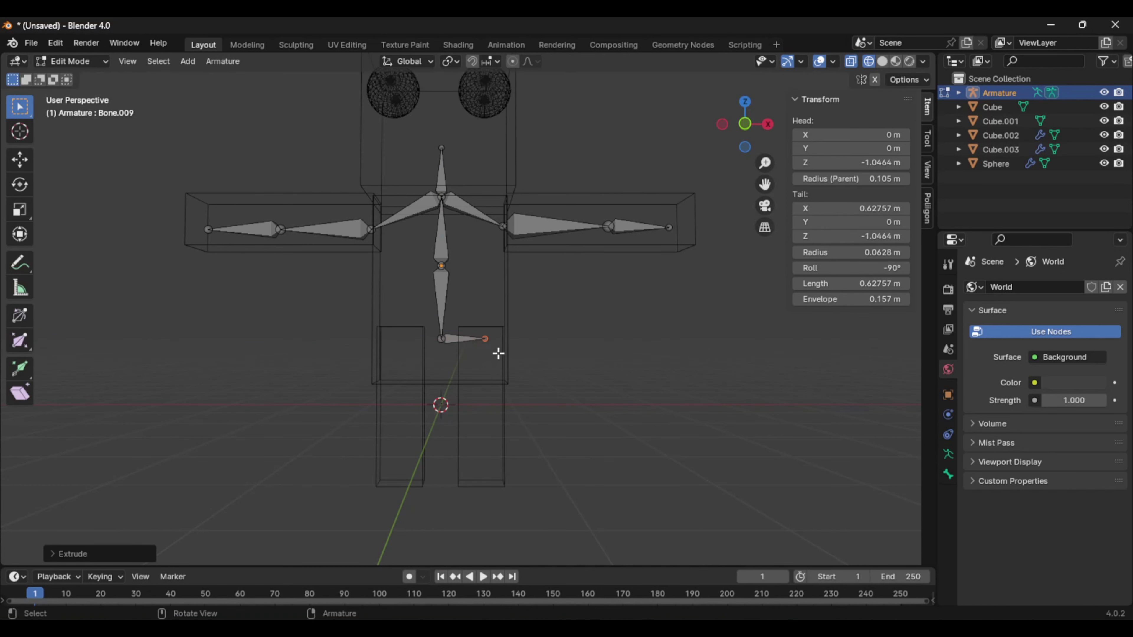
{"action": "left_click", "coordinate": [447, 344]}
{"action": "key", "text": "e"}
{"action": "key", "text": "x"}
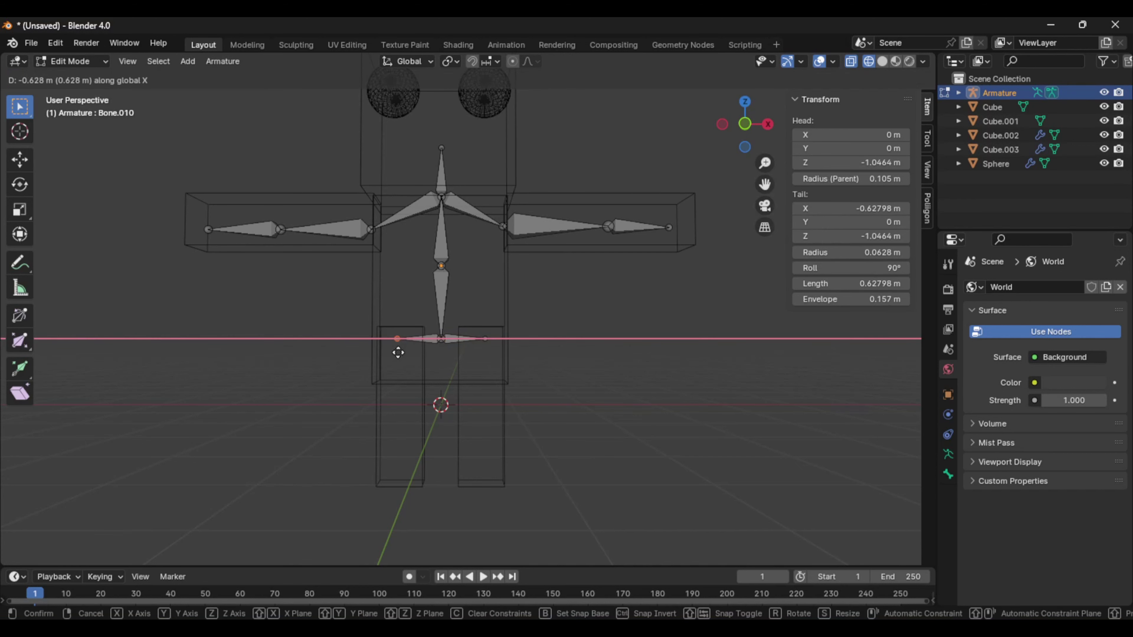
{"action": "left_click", "coordinate": [400, 353]}
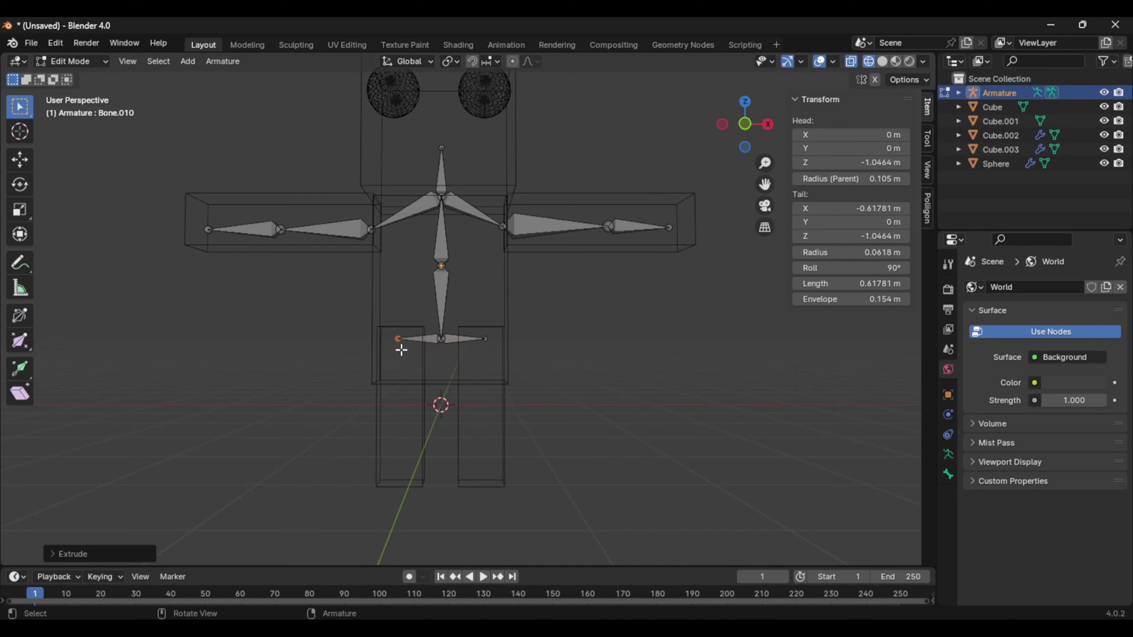
Extrude a thigh bone about 1.05 m down along Z from the negative X hip, and a shin bone reaching near the leg's bottom.
{"action": "key", "text": "e"}
{"action": "key", "text": "z"}
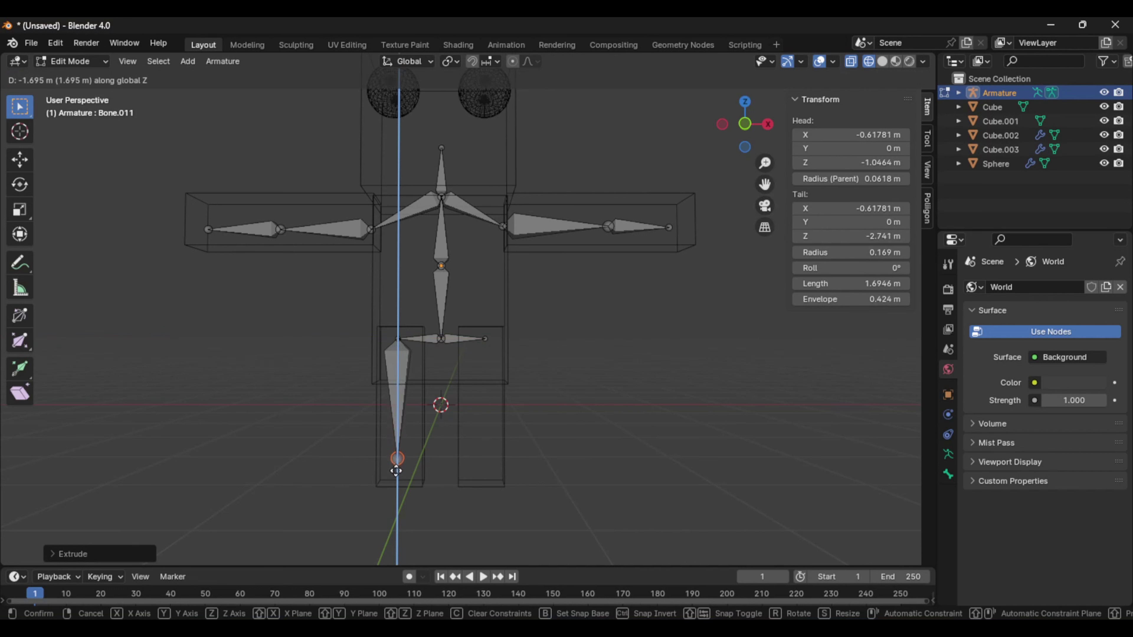
{"action": "left_click", "coordinate": [402, 424]}
{"action": "key", "text": "e"}
{"action": "key", "text": "z"}
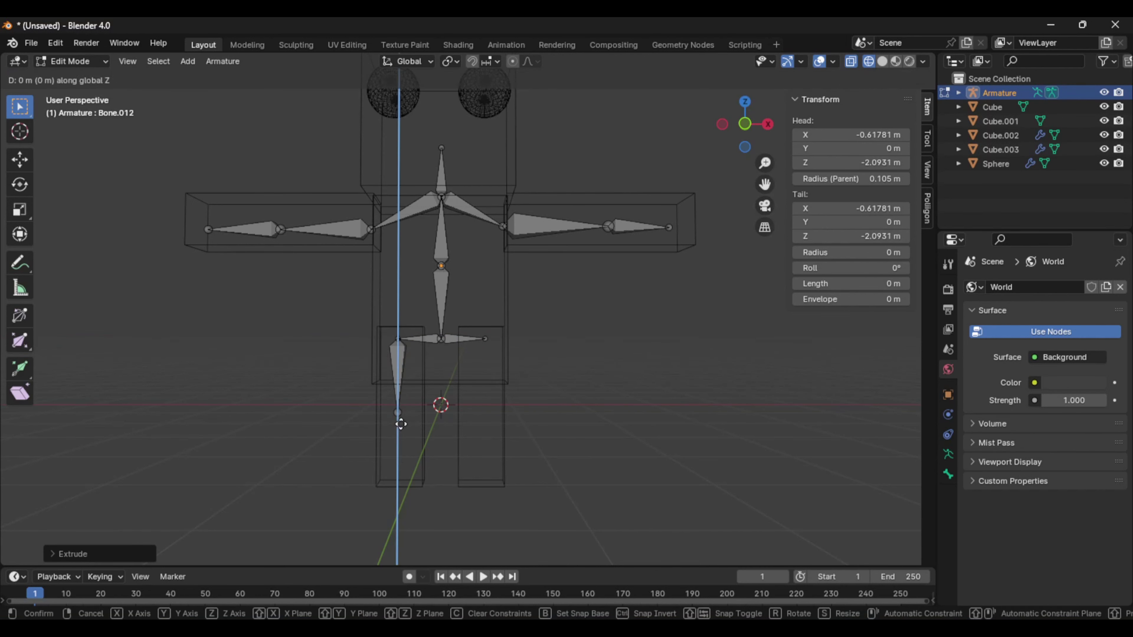
{"action": "left_click", "coordinate": [403, 483]}
Extrude a thigh bone about 1.07 m and a shin bone about 0.81 m down along Z from the positive X hip.
{"action": "left_click", "coordinate": [482, 339]}
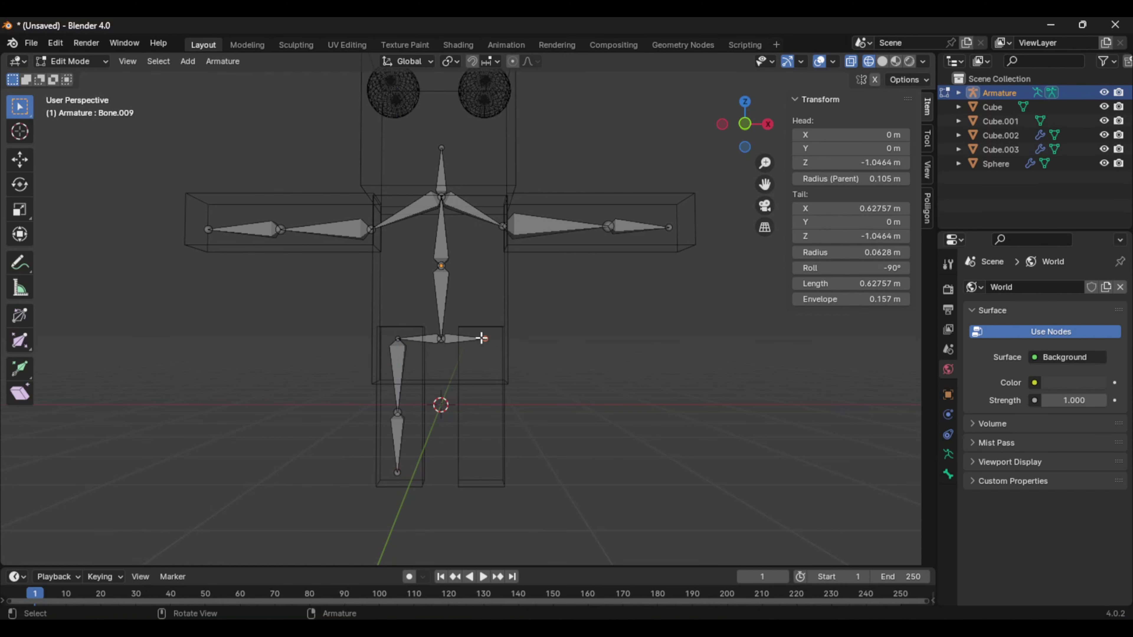
{"action": "key", "text": "e"}
{"action": "key", "text": "z"}
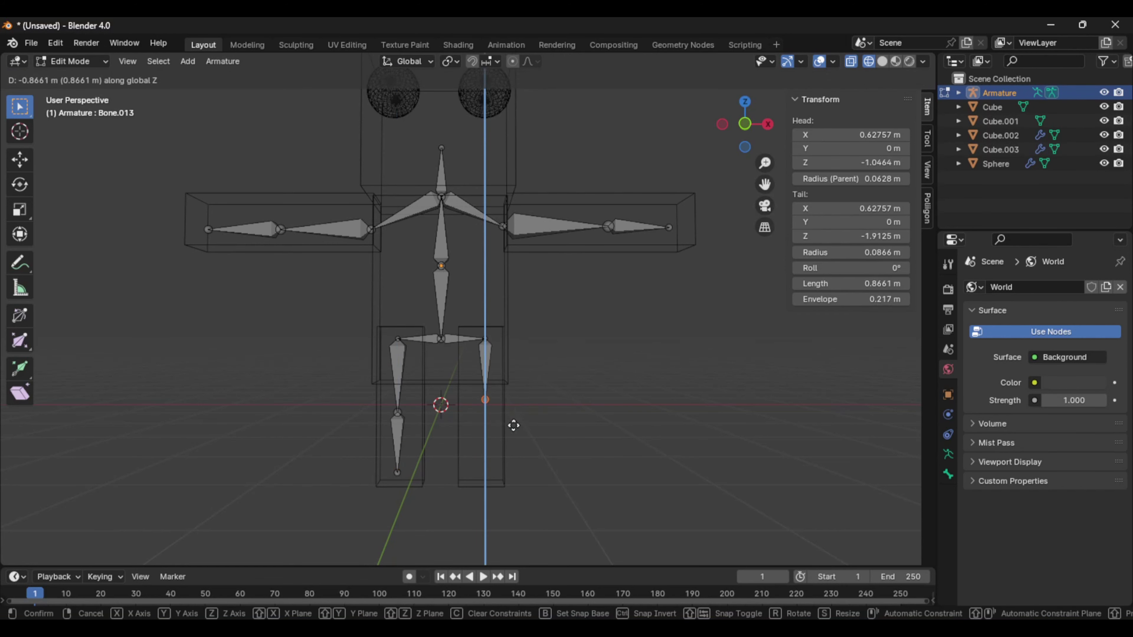
{"action": "left_click", "coordinate": [513, 439]}
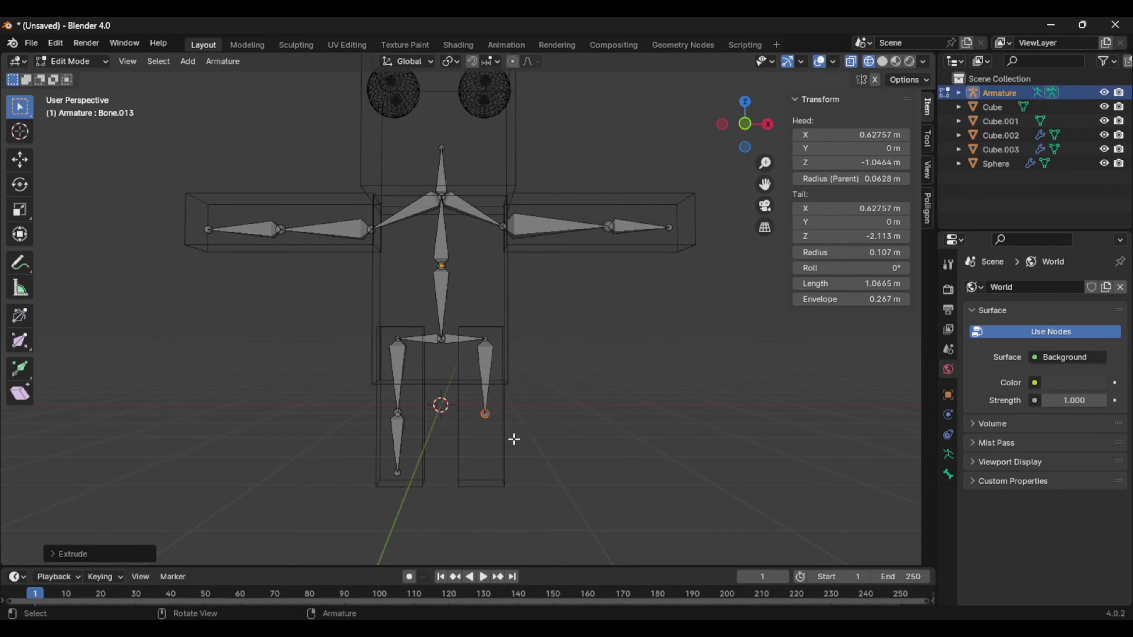
{"action": "key", "text": "e"}
{"action": "key", "text": "z"}
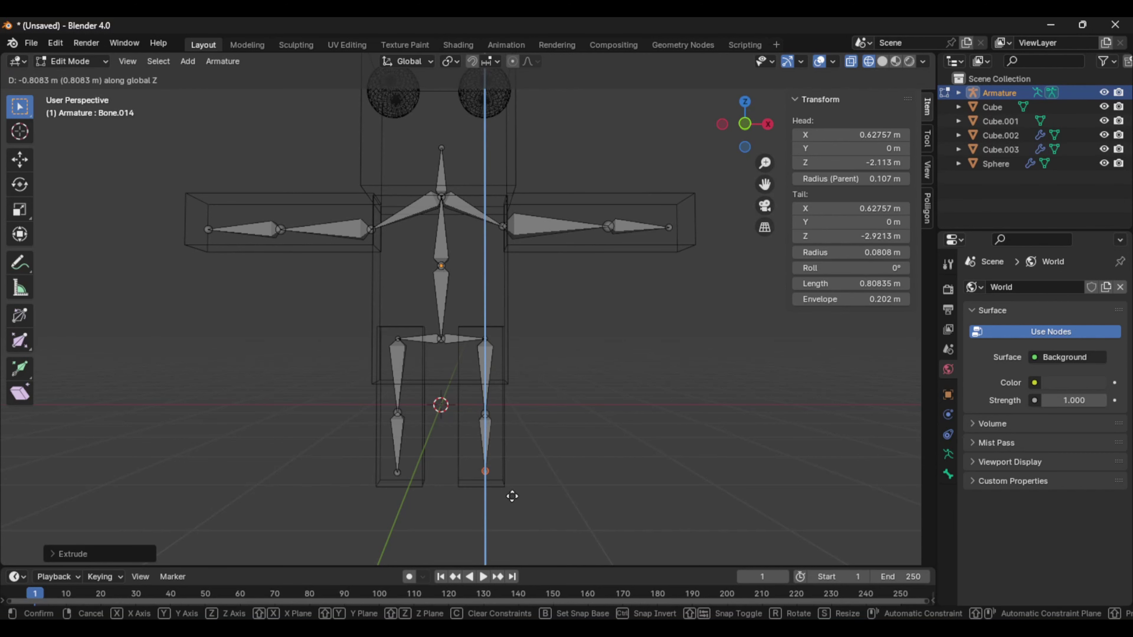
{"action": "left_click", "coordinate": [512, 496]}
Return the armature to Object Mode and save the project as Armature.blend in the Modellazione folder.
{"action": "scroll", "coordinate": [607, 442], "scroll_direction": "down", "scroll_amount": 4}
{"action": "middle_click_drag", "start_coordinate": [604, 417], "coordinate": [594, 392]}
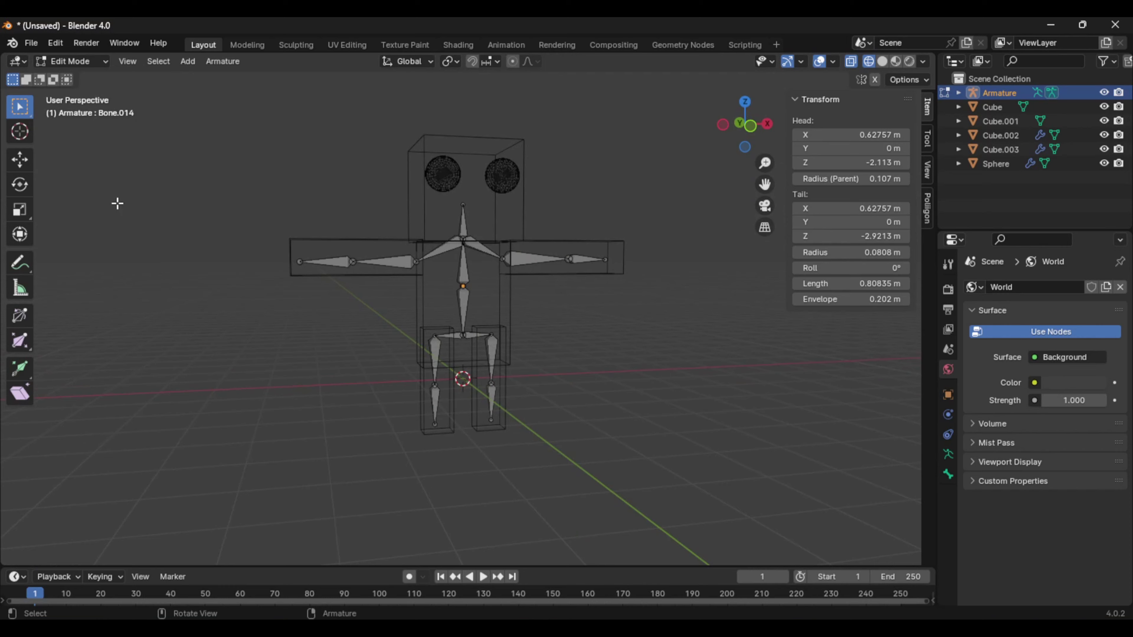
{"action": "left_click", "coordinate": [67, 59]}
{"action": "left_click", "coordinate": [81, 78]}
{"action": "middle_click_drag", "start_coordinate": [478, 391], "coordinate": [502, 399]}
{"action": "left_click", "coordinate": [585, 420]}
{"action": "middle_click_drag", "start_coordinate": [582, 420], "coordinate": [531, 422]}
{"action": "key", "text": "ctrl+s"}
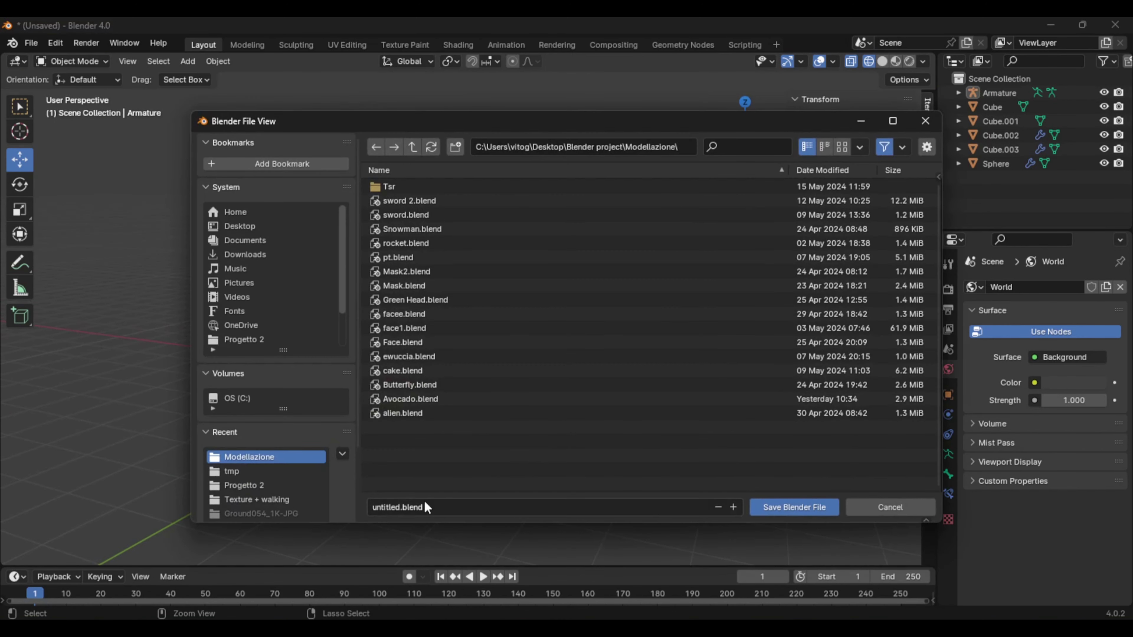
{"action": "left_click", "coordinate": [391, 507]}
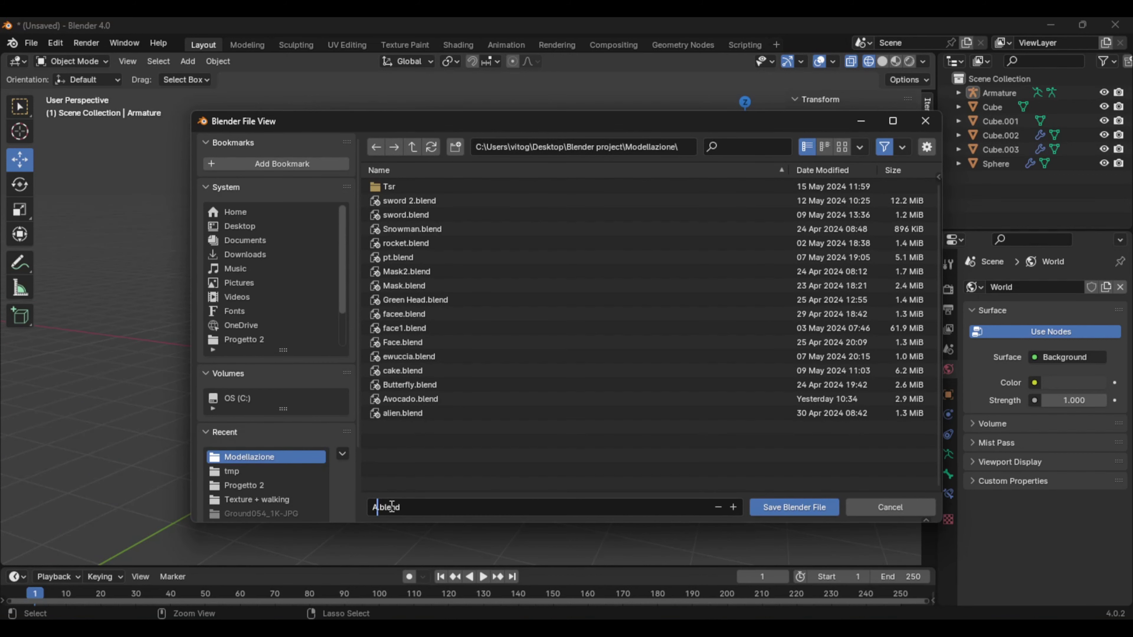
{"action": "left_click", "coordinate": [820, 513]}
{"action": "mouse_move", "coordinate": [624, 424]}
{"action": "middle_mouse_down"}
{"action": "mouse_move", "coordinate": [711, 414]}
{"action": "mouse_move", "coordinate": [610, 422]}
{"action": "middle_mouse_up"}
{"action": "left_click", "coordinate": [446, 285]}
{"action": "left_click", "coordinate": [649, 374]}
{"action": "middle_click_drag", "start_coordinate": [556, 367], "coordinate": [522, 313]}
{"action": "left_click", "coordinate": [458, 290]}
{"action": "left_click", "coordinate": [497, 317]}
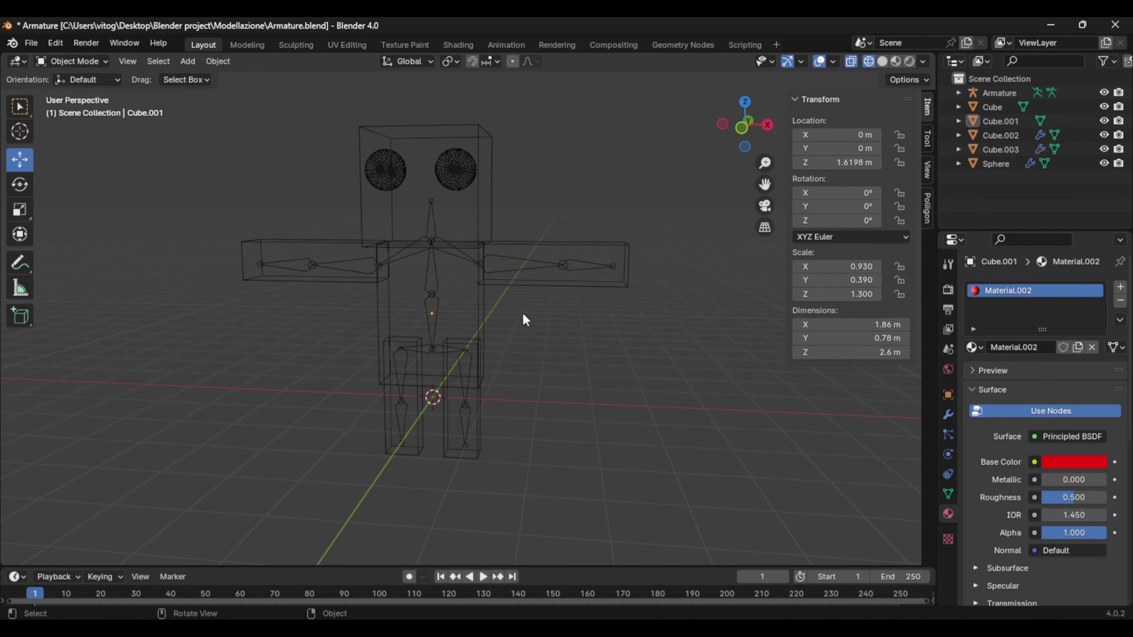
Try to join the head, body, arm and leg cubes into one object.
{"action": "left_click", "coordinate": [998, 108]}
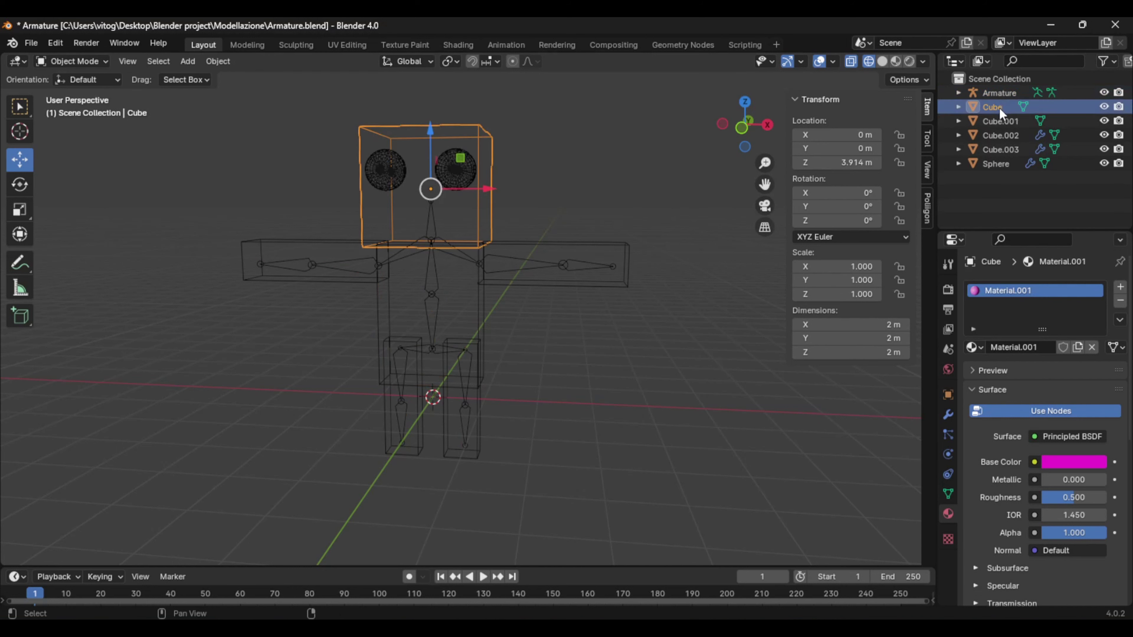
{"action": "left_click", "coordinate": [1001, 121], "text": "shift"}
{"action": "left_click", "coordinate": [1004, 135], "text": "shift"}
{"action": "left_click", "coordinate": [1001, 149], "text": "shift"}
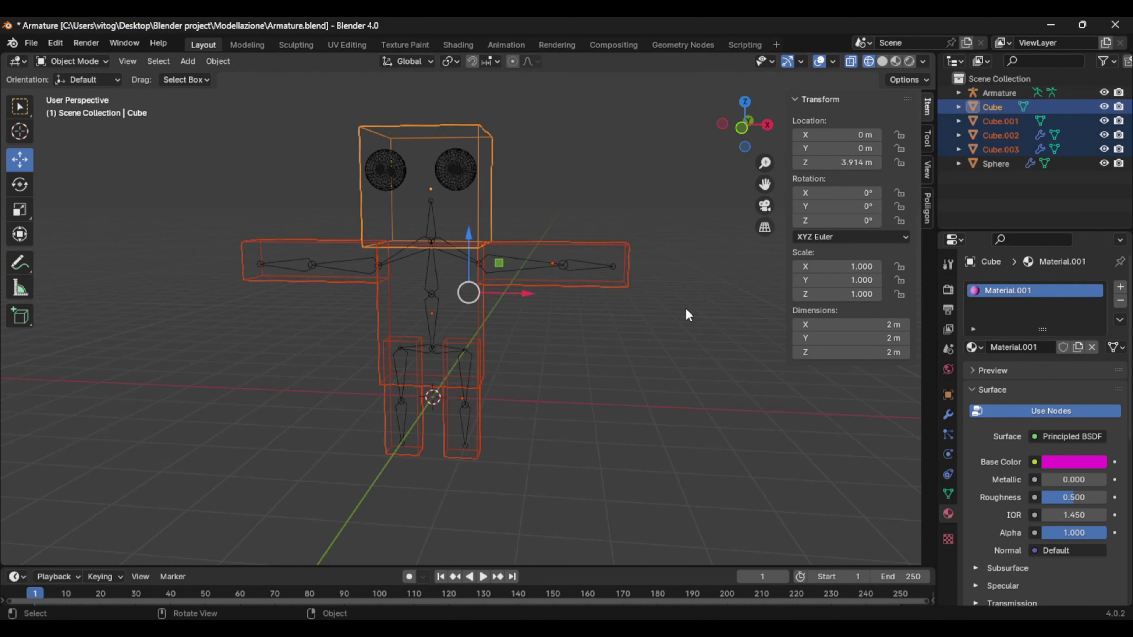
{"action": "key", "text": "ctrl+j"}
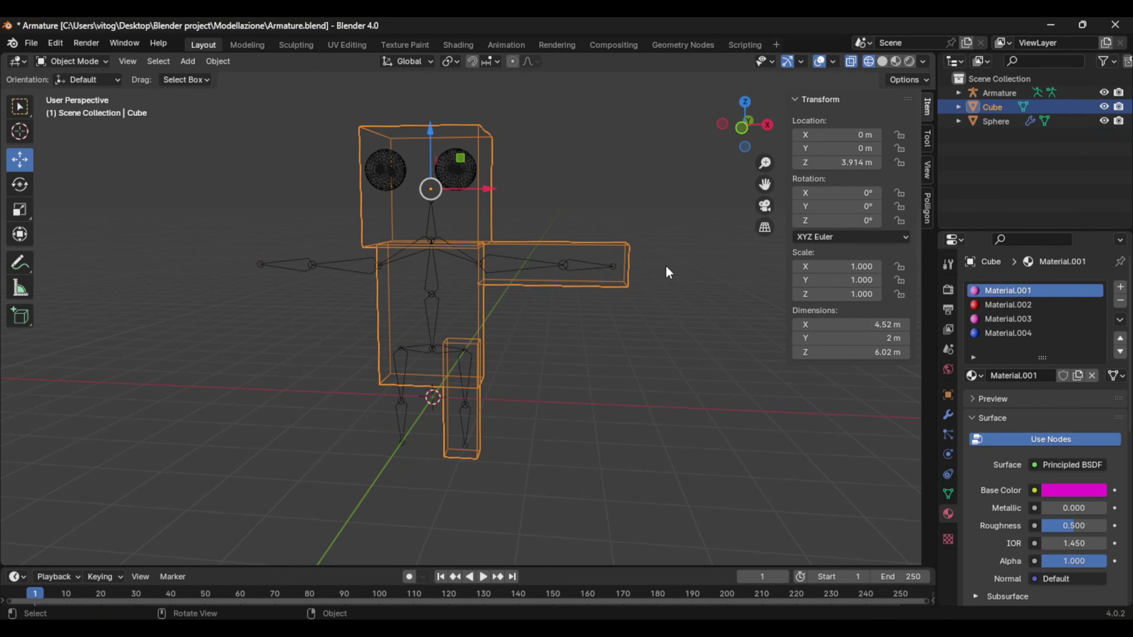
{"action": "middle_click_drag", "start_coordinate": [555, 355], "coordinate": [606, 383]}
{"action": "key", "text": "ctrl+z"}
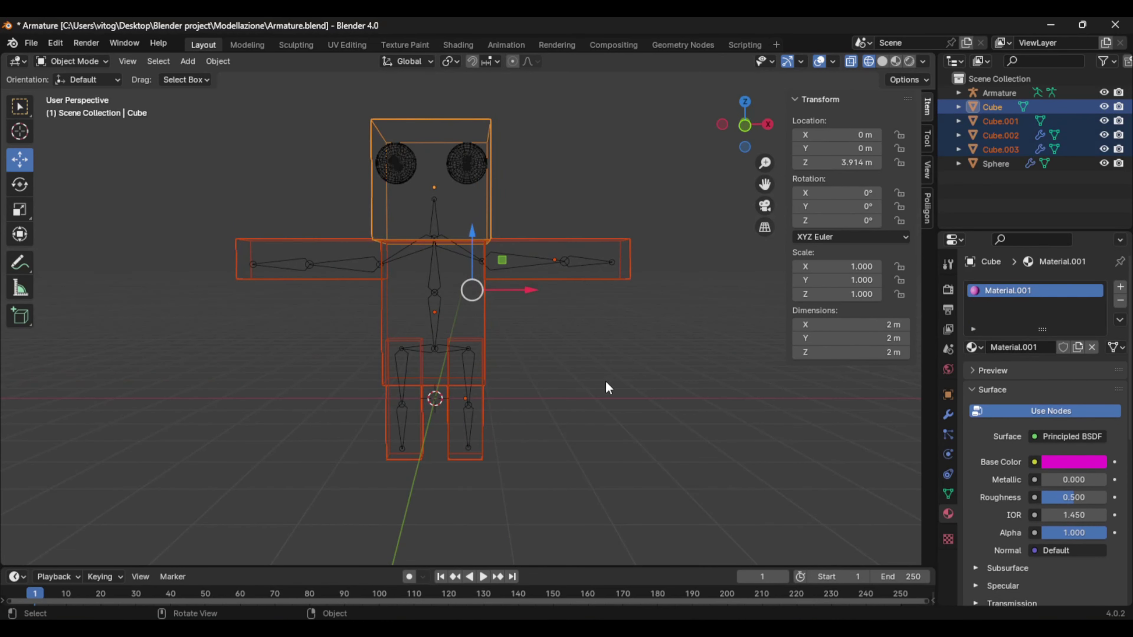
Switch the viewport to solid shading and apply the Mirror modifier on the arms.
{"action": "left_click", "coordinate": [640, 258]}
{"action": "left_click", "coordinate": [630, 262]}
{"action": "left_click", "coordinate": [883, 61]}
{"action": "middle_click_drag", "start_coordinate": [691, 395], "coordinate": [650, 399]}
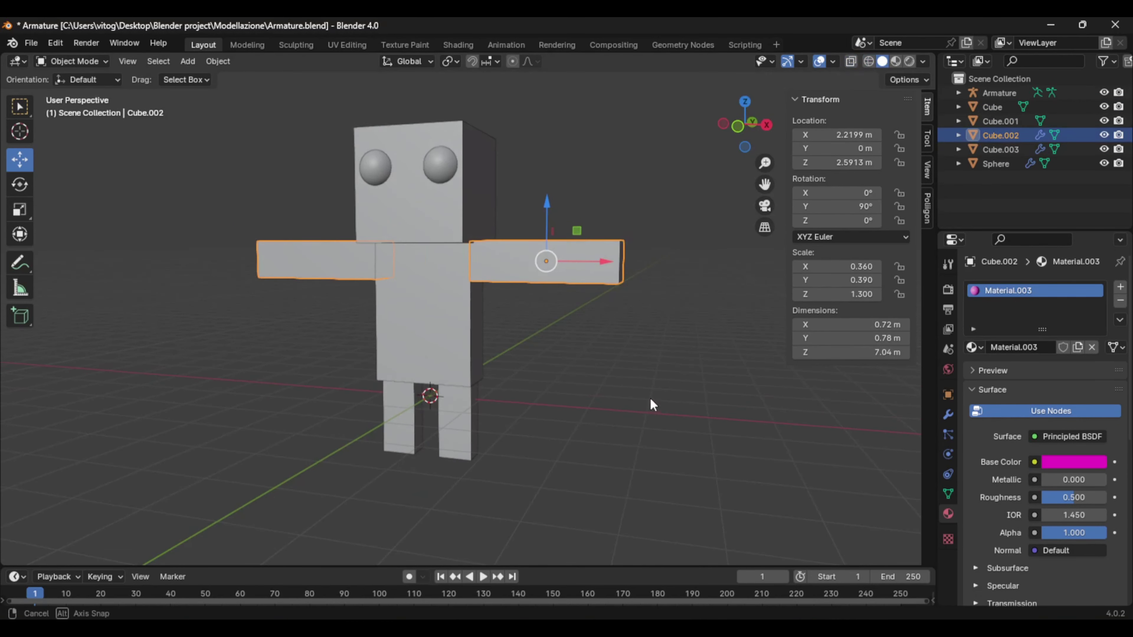
{"action": "left_click", "coordinate": [948, 414]}
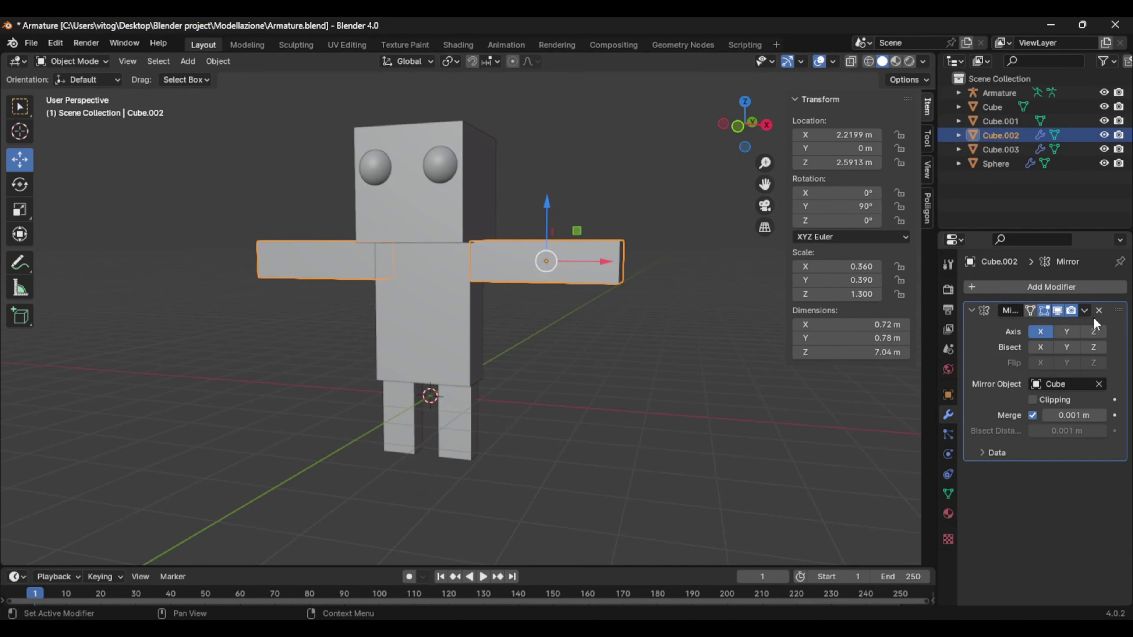
{"action": "left_click", "coordinate": [1084, 310]}
{"action": "left_click", "coordinate": [1066, 323]}
Apply the Mirror modifiers on the legs and on the eye spheres.
{"action": "left_click", "coordinate": [470, 423]}
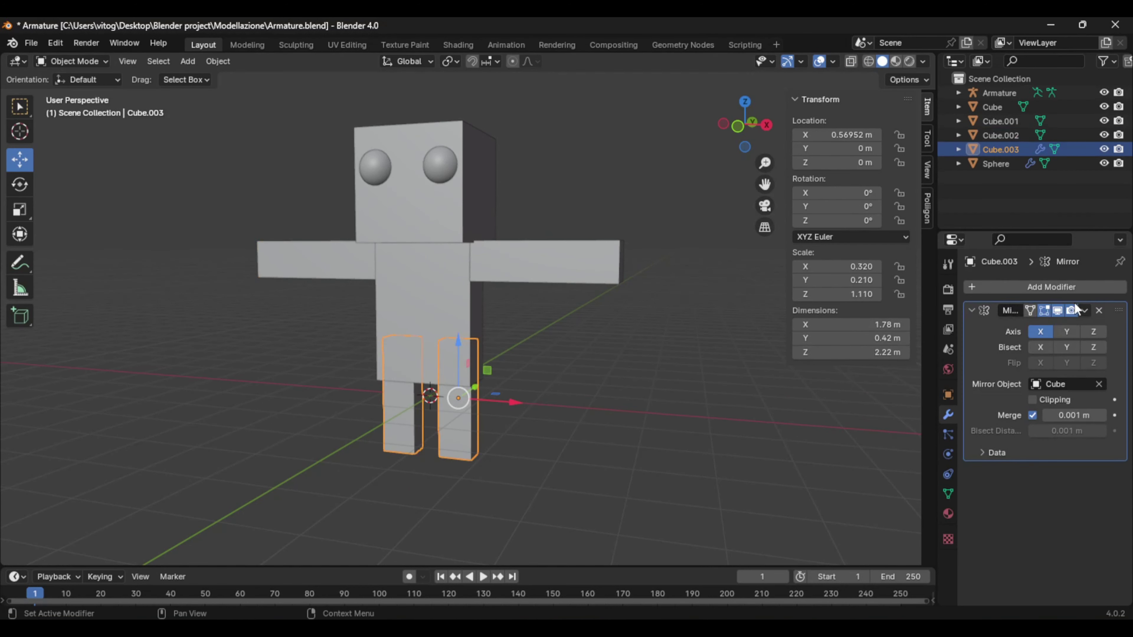
{"action": "left_click", "coordinate": [1084, 310]}
{"action": "left_click", "coordinate": [1026, 325]}
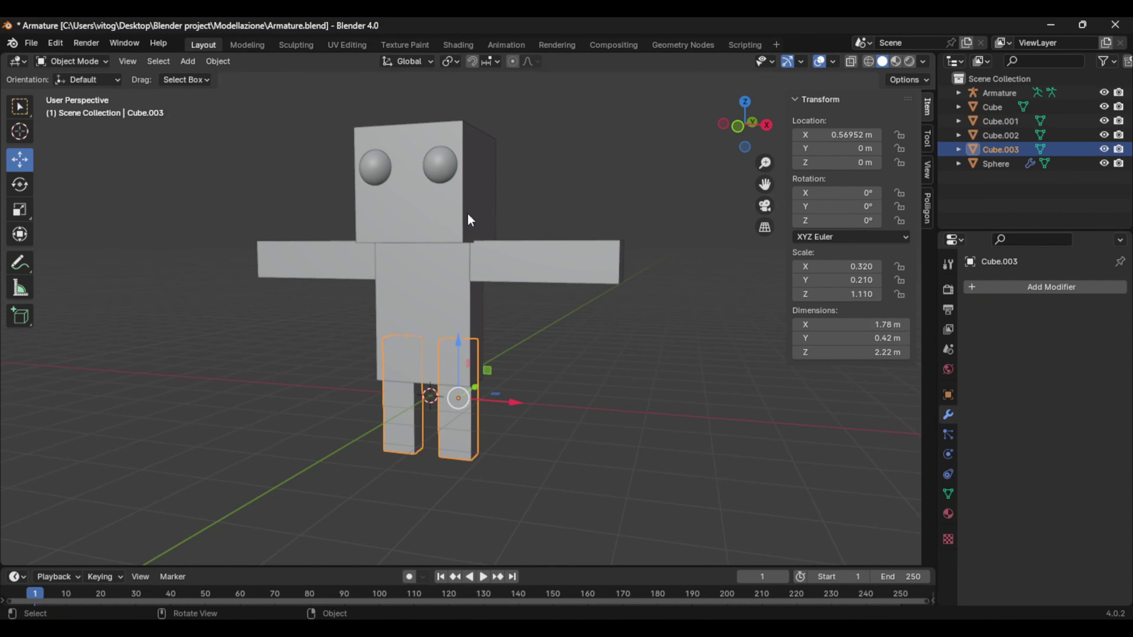
{"action": "left_click", "coordinate": [443, 175]}
{"action": "left_click", "coordinate": [1084, 311]}
{"action": "left_click", "coordinate": [1061, 326]}
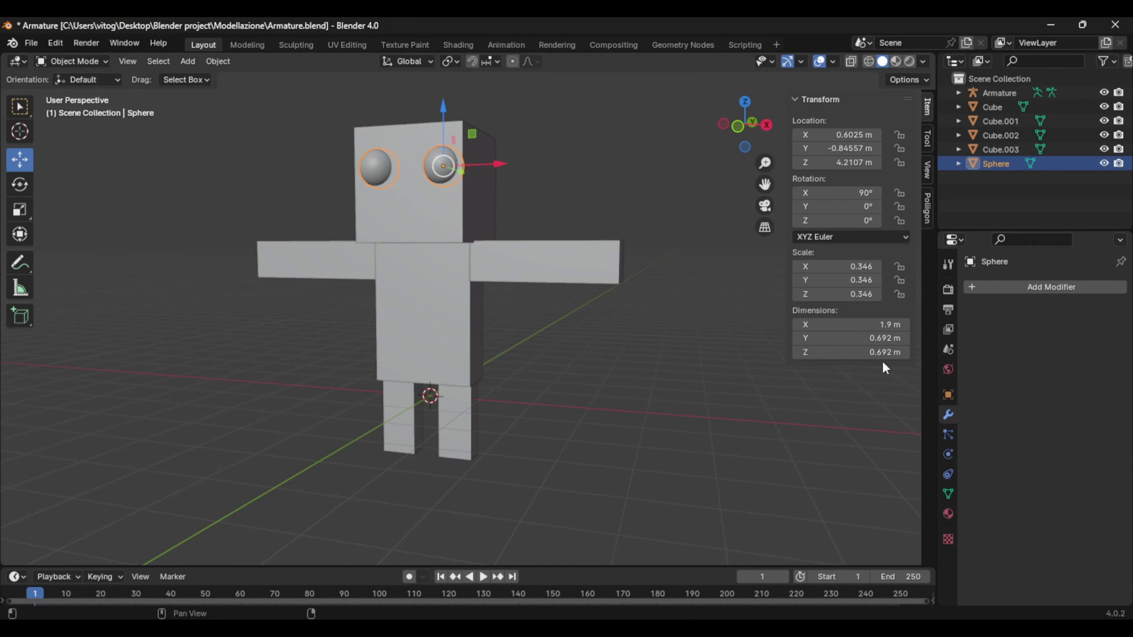
Join the leg, body and arm cubes and the eye spheres into the head cube as one mesh.
{"action": "left_click", "coordinate": [696, 377]}
{"action": "middle_click_drag", "start_coordinate": [692, 377], "coordinate": [715, 377]}
{"action": "left_click", "coordinate": [469, 373]}
{"action": "left_click", "coordinate": [473, 393], "text": "shift"}
{"action": "left_click", "coordinate": [529, 278], "text": "shift"}
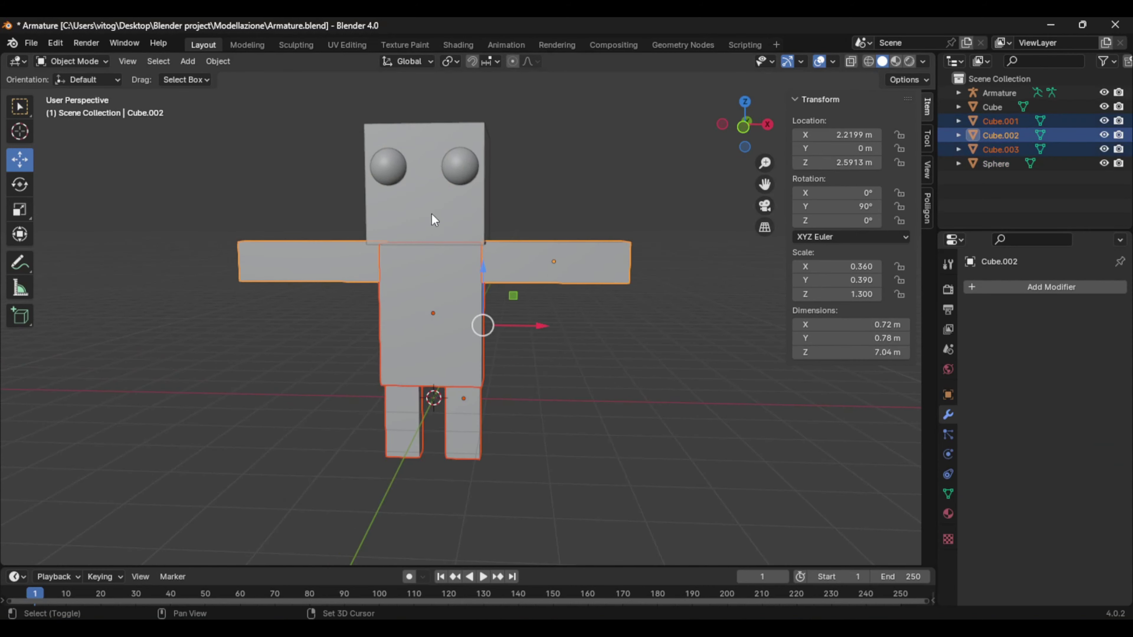
{"action": "left_click", "coordinate": [432, 215], "text": "shift"}
{"action": "left_click", "coordinate": [467, 208], "text": "shift"}
{"action": "left_click", "coordinate": [461, 168], "text": "shift"}
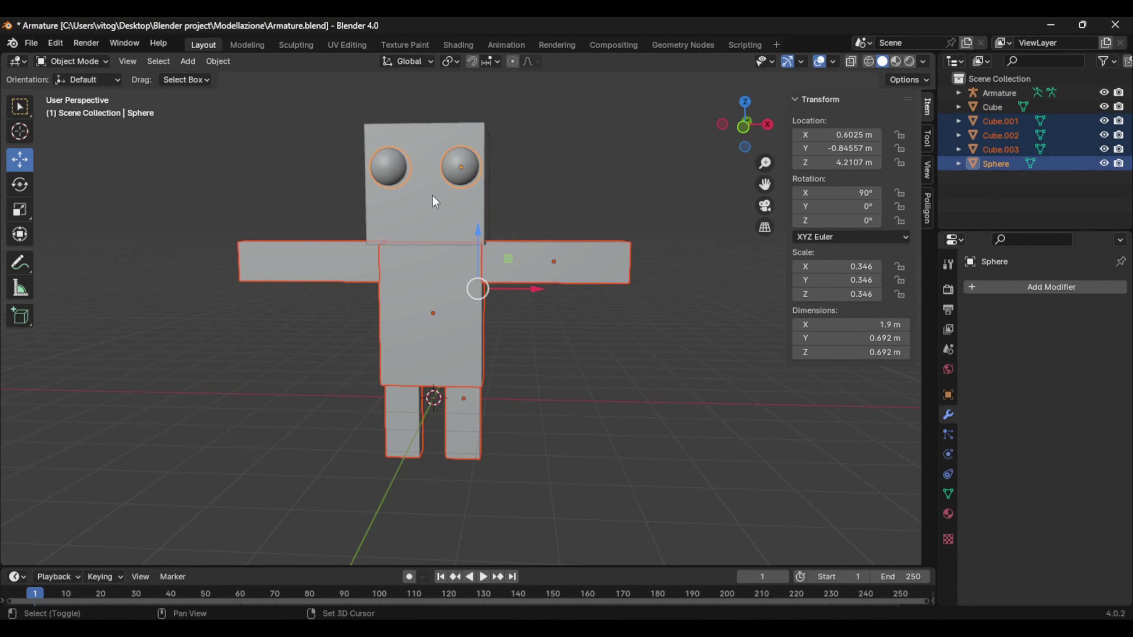
{"action": "left_click", "coordinate": [432, 195], "text": "shift"}
{"action": "key", "text": "ctrl+j"}
Inspect the joined character's colors from several angles in material preview shading.
{"action": "middle_click_drag", "start_coordinate": [568, 422], "coordinate": [663, 431]}
{"action": "left_click", "coordinate": [663, 430]}
{"action": "middle_click_drag", "start_coordinate": [663, 429], "coordinate": [595, 415]}
{"action": "left_click", "coordinate": [896, 62]}
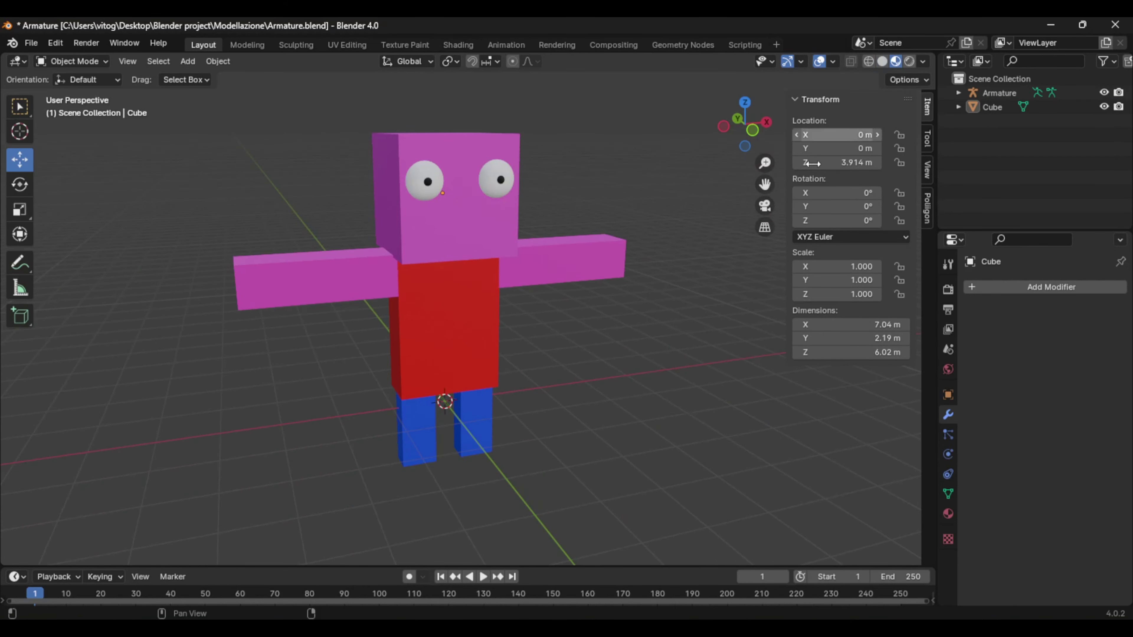
{"action": "mouse_move", "coordinate": [672, 314]}
{"action": "middle_mouse_down"}
{"action": "mouse_move", "coordinate": [573, 317]}
{"action": "mouse_move", "coordinate": [634, 303]}
{"action": "middle_mouse_up"}
Switch the viewport to wireframe and parent the joined mesh to the armature with automatic weights.
{"action": "left_click", "coordinate": [868, 61]}
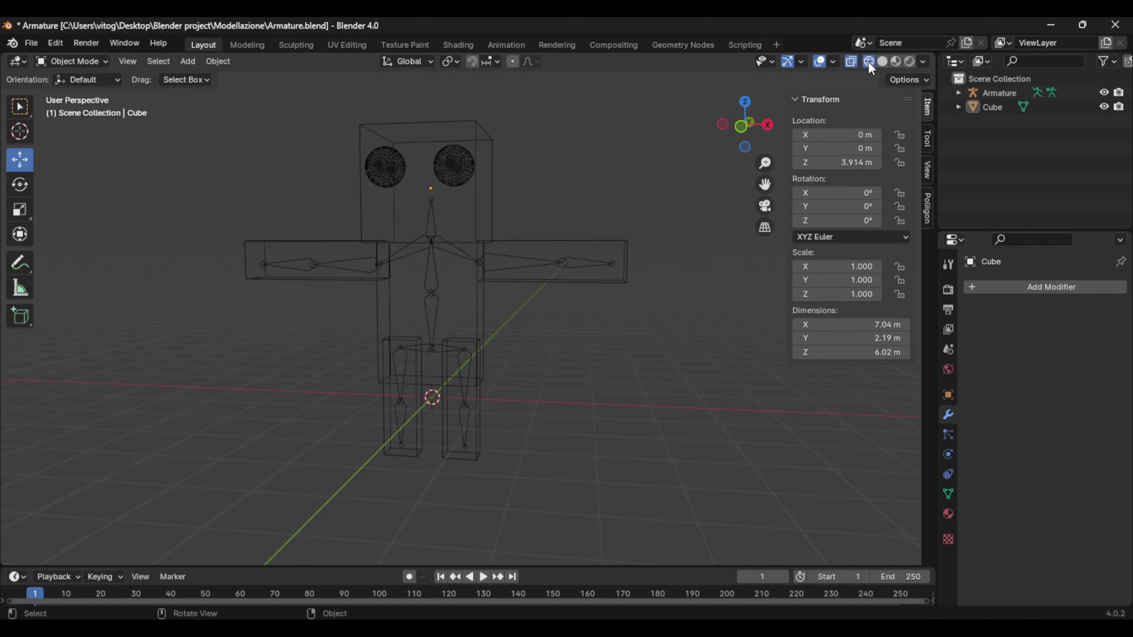
{"action": "mouse_move", "coordinate": [558, 365]}
{"action": "middle_mouse_down"}
{"action": "mouse_move", "coordinate": [493, 411]}
{"action": "mouse_move", "coordinate": [545, 407]}
{"action": "middle_mouse_up"}
{"action": "scroll", "coordinate": [542, 401], "scroll_direction": "up", "scroll_amount": 2}
{"action": "middle_click_drag", "start_coordinate": [684, 441], "coordinate": [572, 447], "text": "shift"}
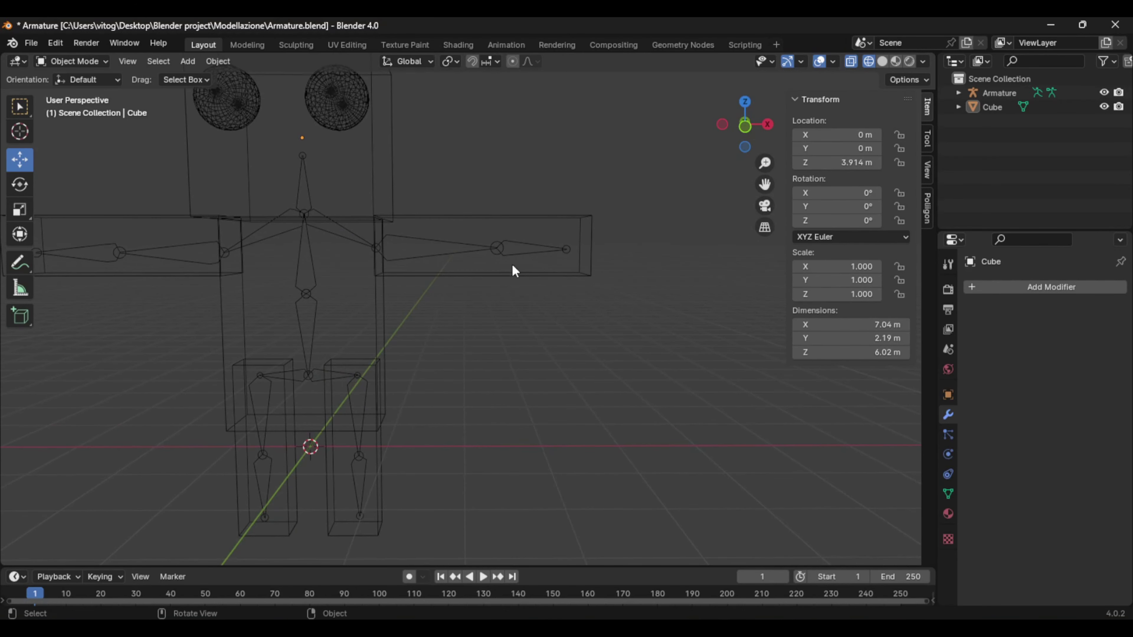
{"action": "left_click", "coordinate": [512, 263]}
{"action": "scroll", "coordinate": [516, 428], "scroll_direction": "down", "scroll_amount": 2}
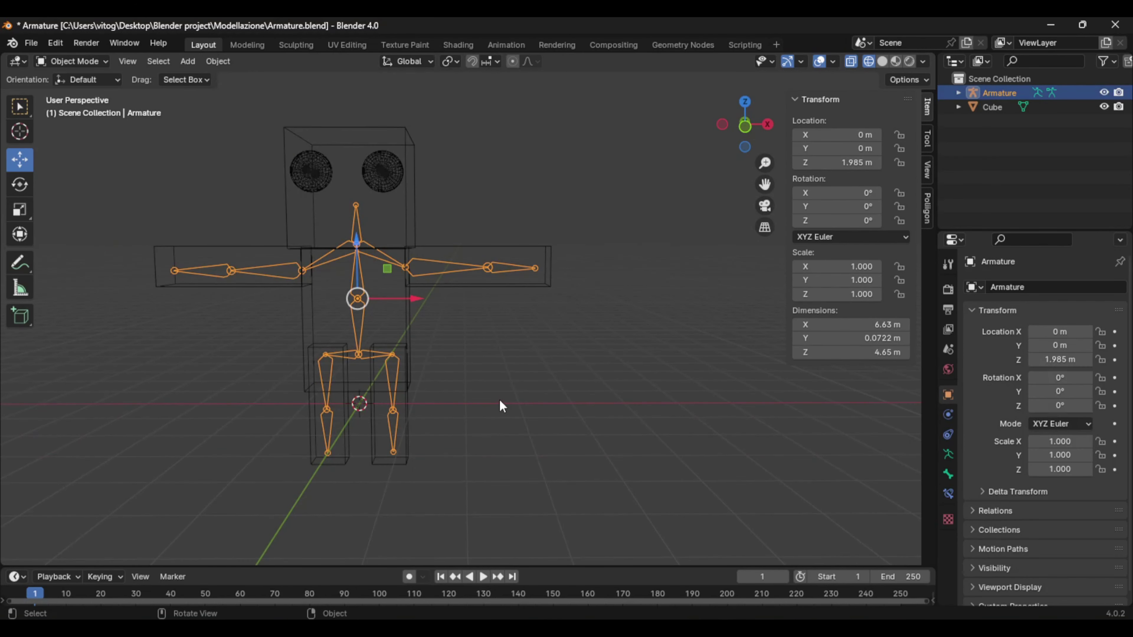
{"action": "left_click", "coordinate": [403, 223], "text": "shift"}
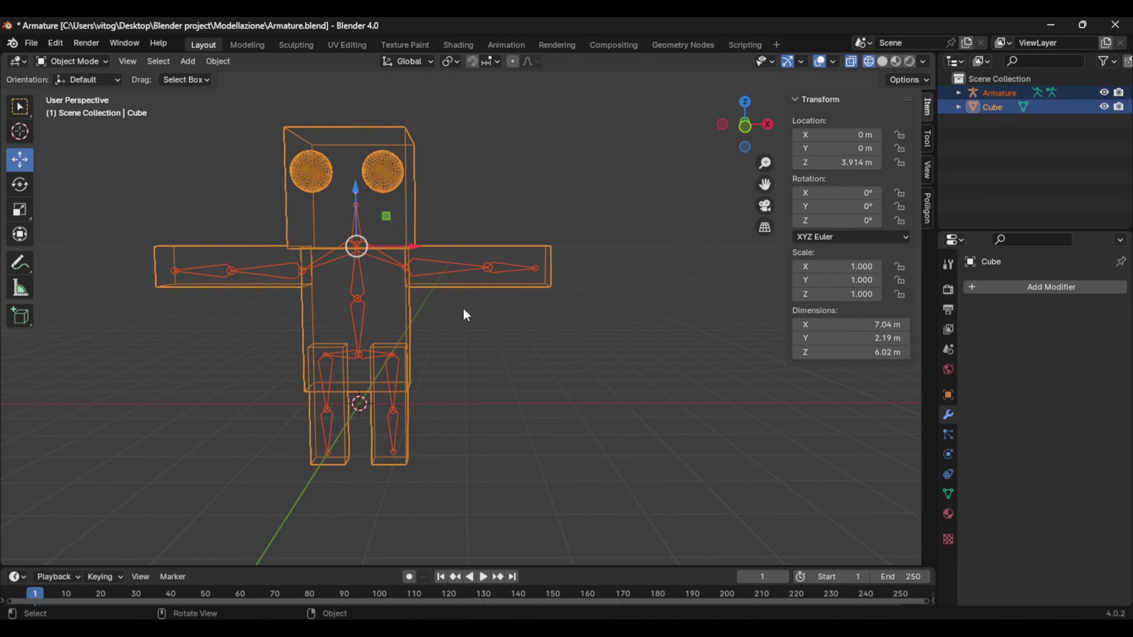
{"action": "left_click", "coordinate": [463, 308]}
{"action": "left_click", "coordinate": [424, 265]}
{"action": "left_click", "coordinate": [439, 265], "text": "shift"}
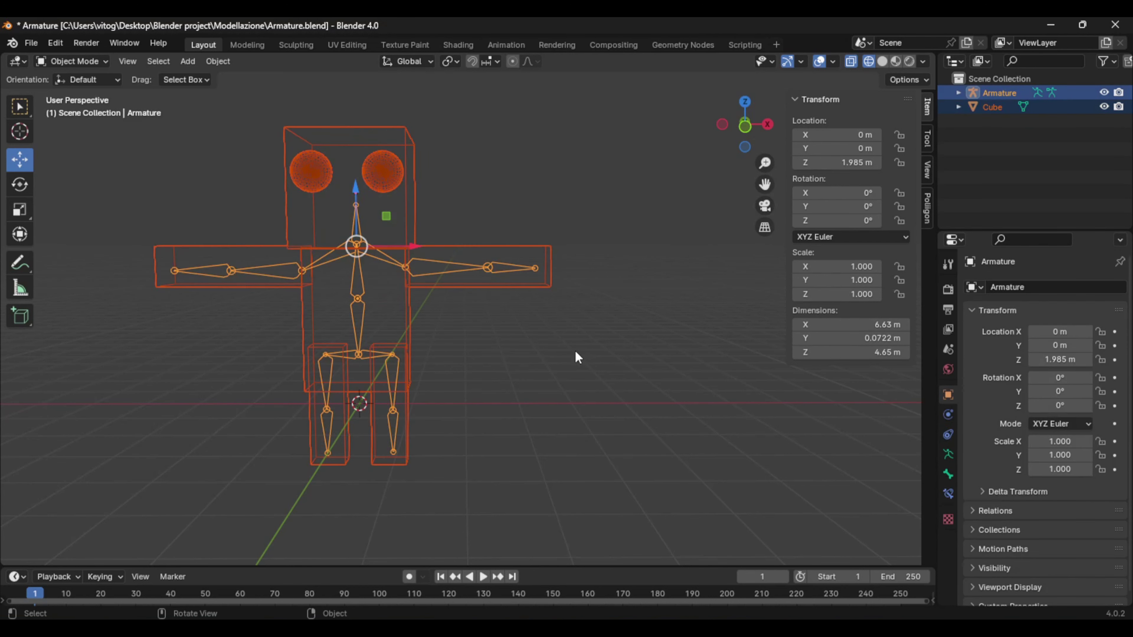
{"action": "key", "text": "ctrl+p"}
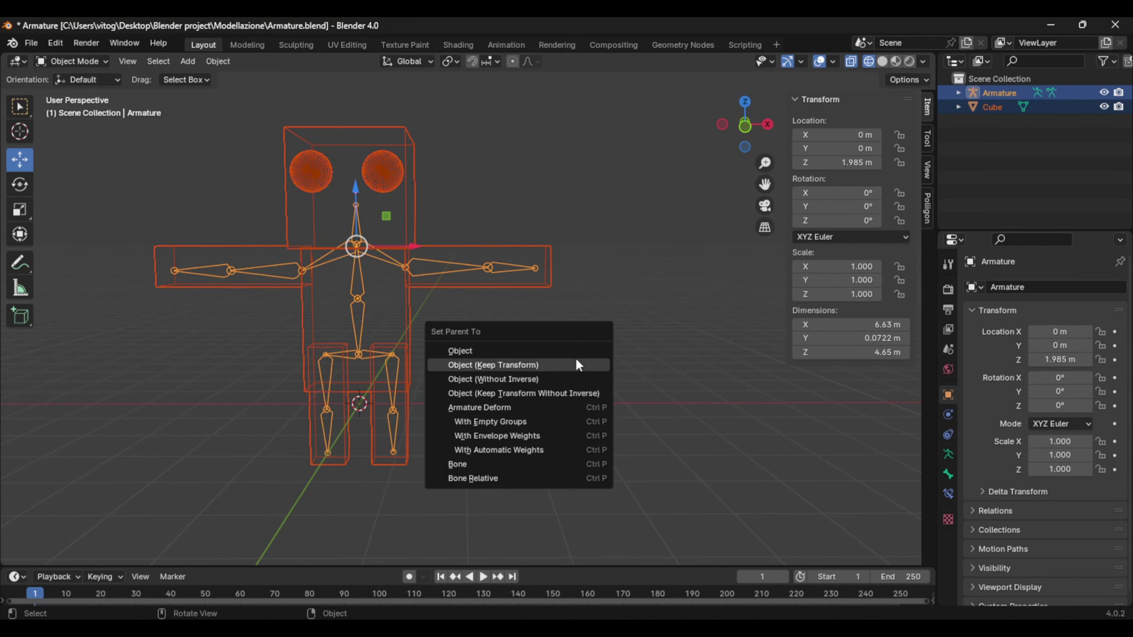
{"action": "left_click", "coordinate": [511, 451]}
{"action": "left_click", "coordinate": [479, 450]}
Select the armature and switch it to Pose Mode.
{"action": "middle_click_drag", "start_coordinate": [494, 452], "coordinate": [547, 424]}
{"action": "scroll", "coordinate": [598, 386], "scroll_direction": "up", "scroll_amount": 1}
{"action": "middle_click_drag", "start_coordinate": [463, 296], "coordinate": [424, 298], "text": "shift"}
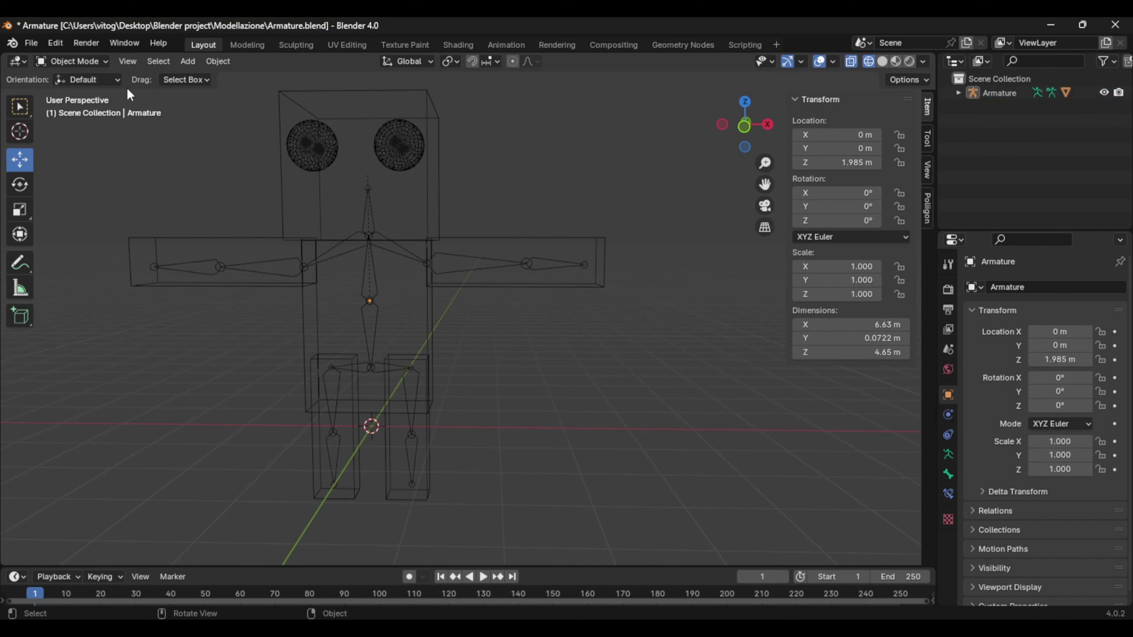
{"action": "left_click", "coordinate": [514, 289]}
{"action": "left_click", "coordinate": [75, 61]}
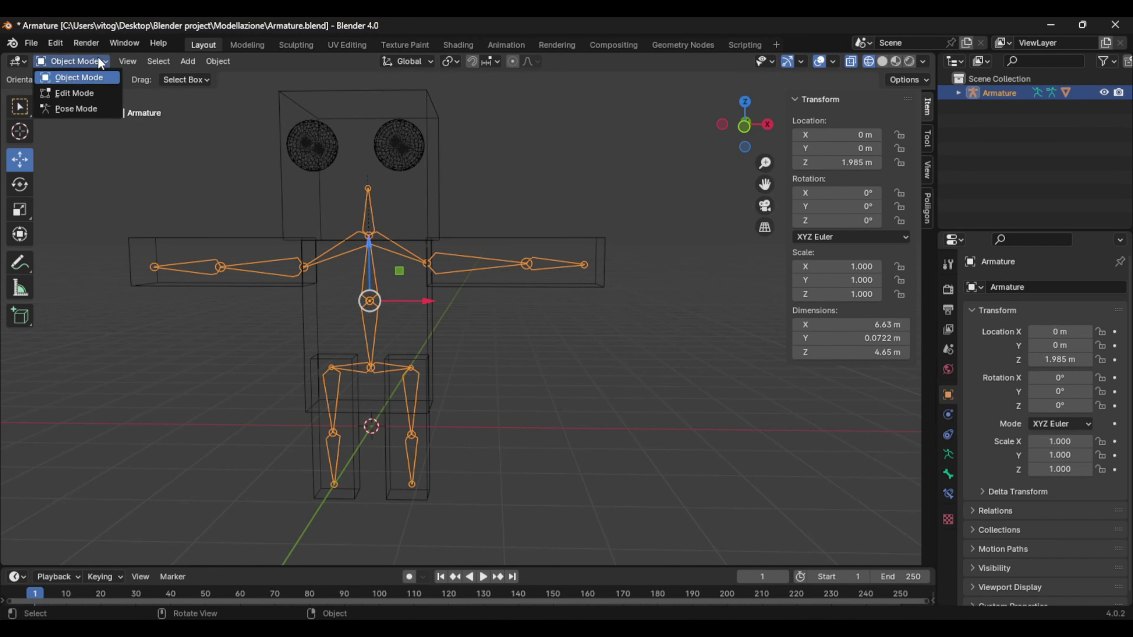
{"action": "left_click", "coordinate": [76, 109]}
{"action": "middle_click_drag", "start_coordinate": [548, 353], "coordinate": [595, 395]}
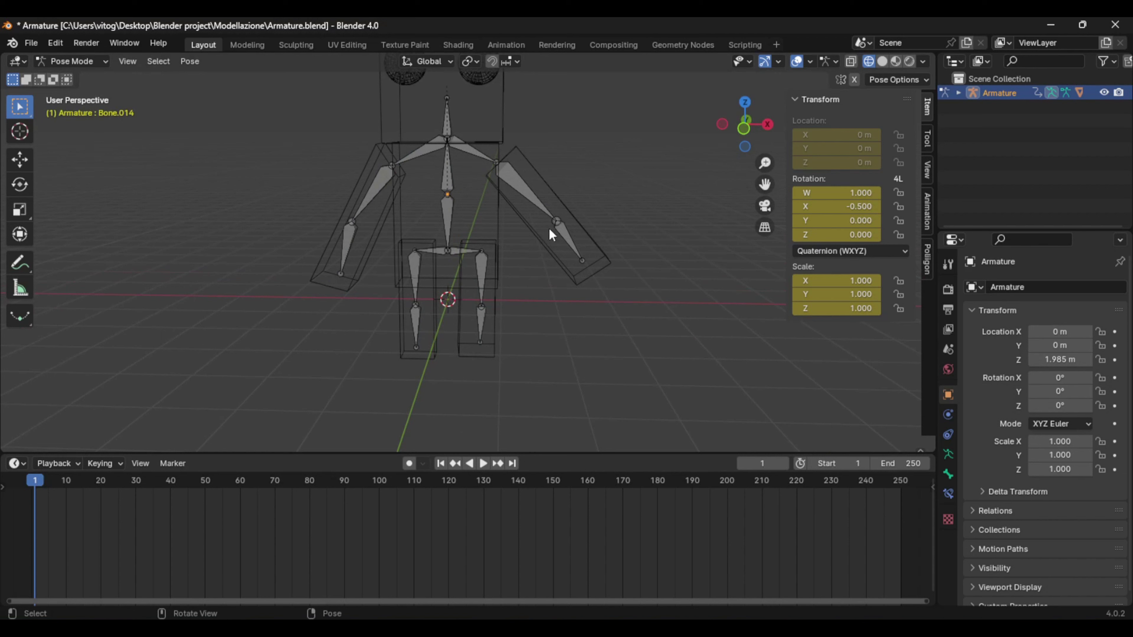
Insert a Location, Rotation & Scale keyframe for all bones at frame 1, then clear the bone selection.
{"action": "left_click", "coordinate": [550, 230]}
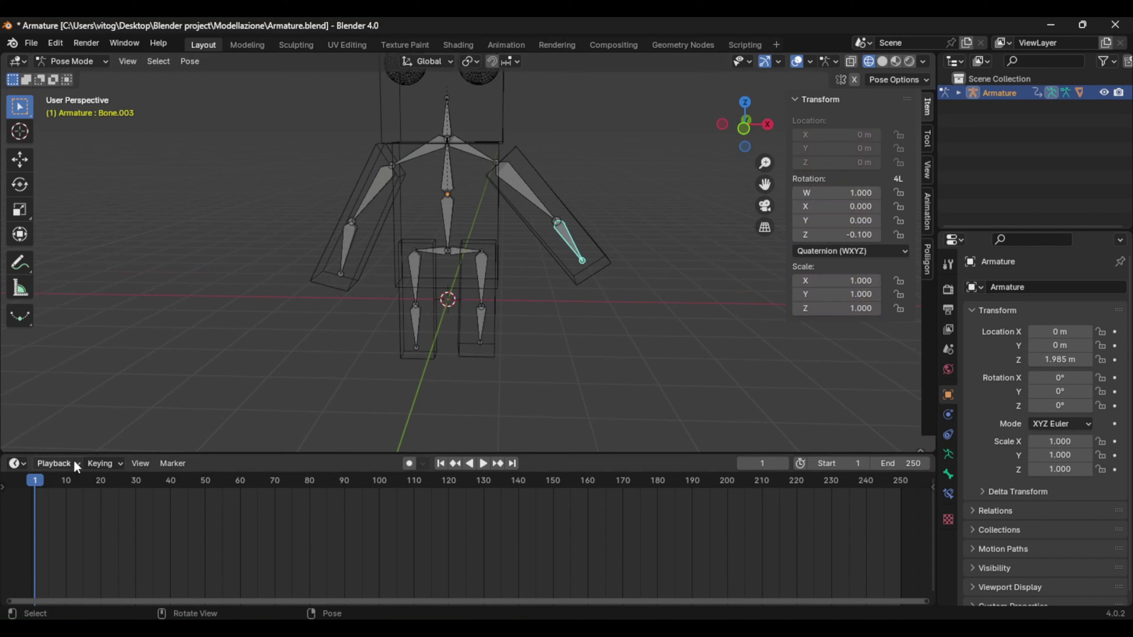
{"action": "left_click_drag", "start_coordinate": [674, 425], "coordinate": [331, 90]}
{"action": "key", "text": "i"}
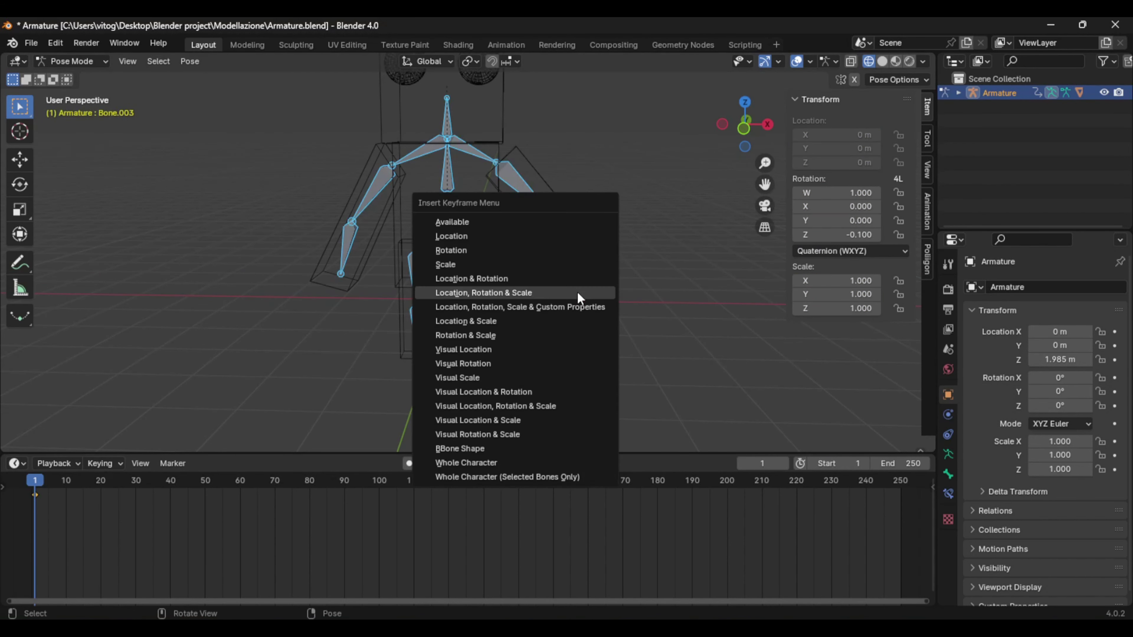
{"action": "left_click", "coordinate": [531, 294]}
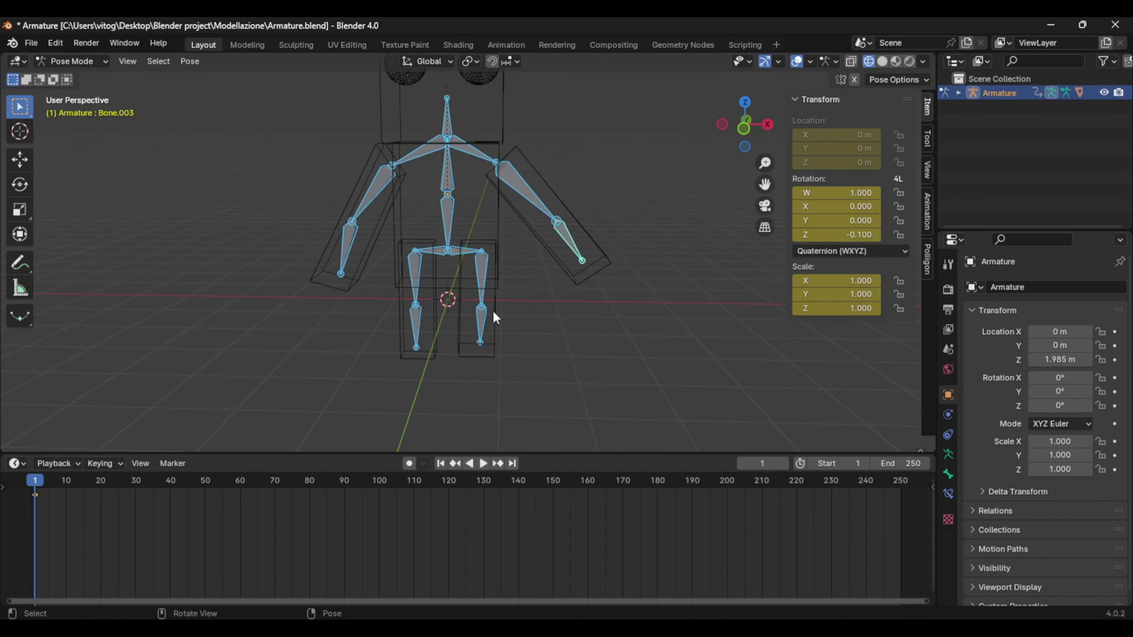
{"action": "left_click", "coordinate": [543, 208]}
{"action": "left_click", "coordinate": [411, 442]}
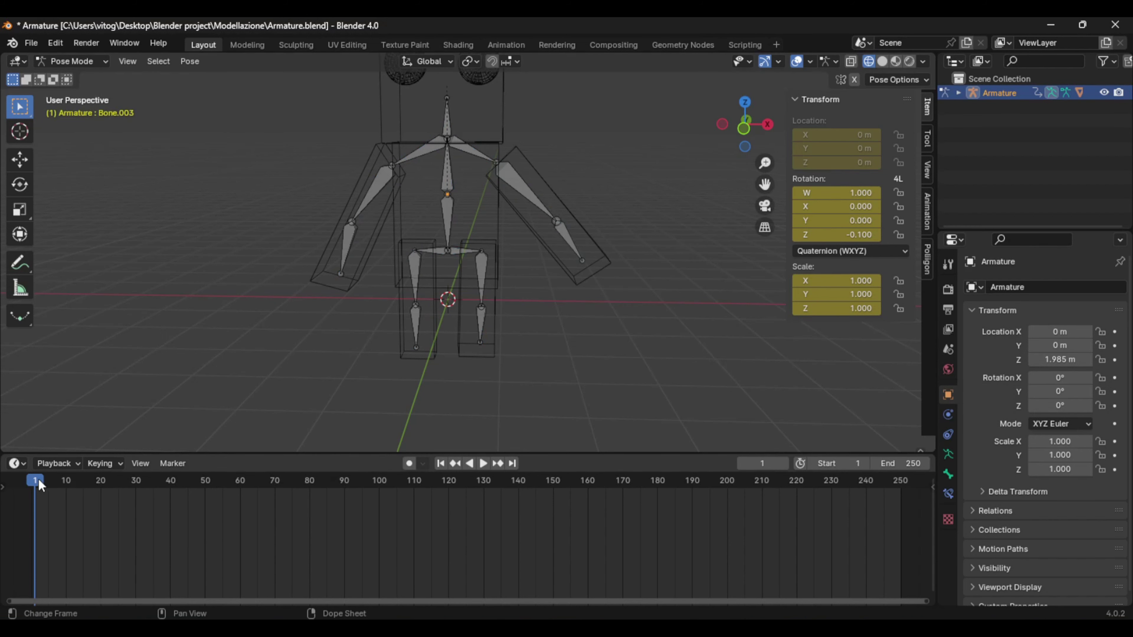
Try rotating the upper leg bone on the -X side to a Z rotation of -0.8 at frame 0.
{"action": "left_click_drag", "start_coordinate": [38, 481], "coordinate": [31, 487]}
{"action": "middle_click_drag", "start_coordinate": [368, 370], "coordinate": [473, 372]}
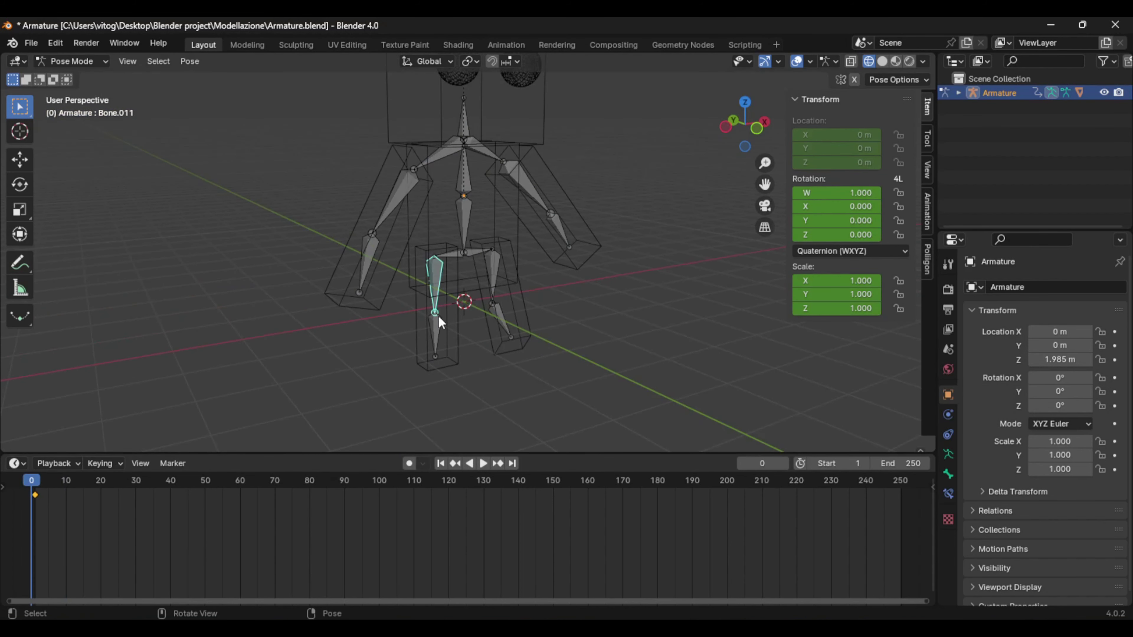
{"action": "middle_click_drag", "start_coordinate": [440, 322], "coordinate": [468, 322]}
{"action": "left_click_drag", "start_coordinate": [804, 230], "coordinate": [826, 233]}
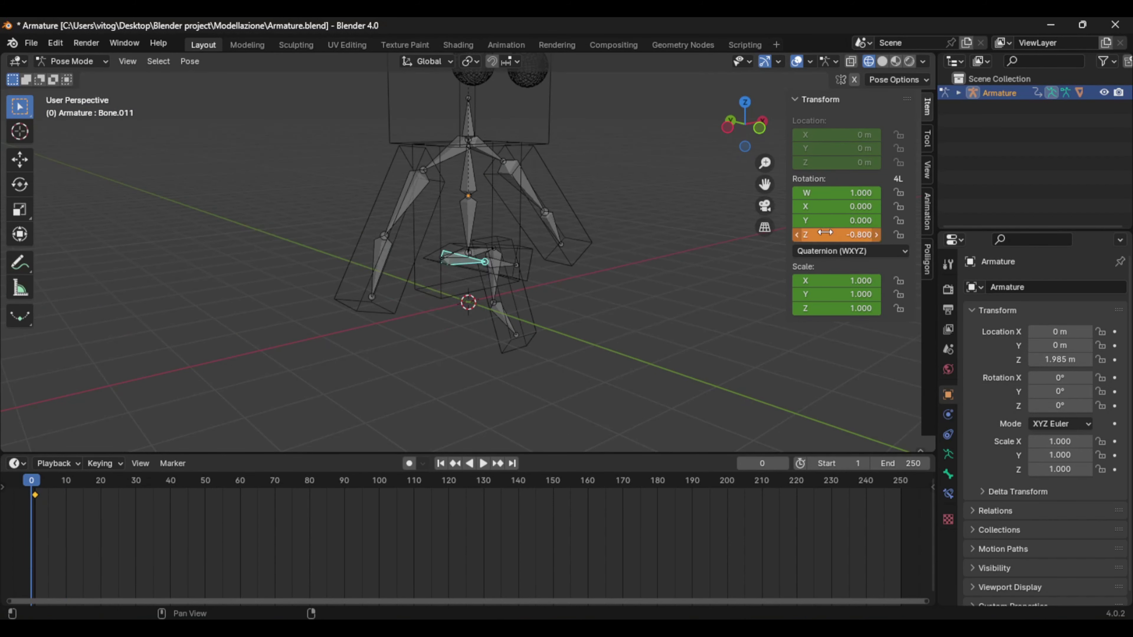
{"action": "key", "text": "space"}
At frame 60, rotate both upper leg bones about X, setting the +X-side one to 0.8.
{"action": "left_click", "coordinate": [236, 482]}
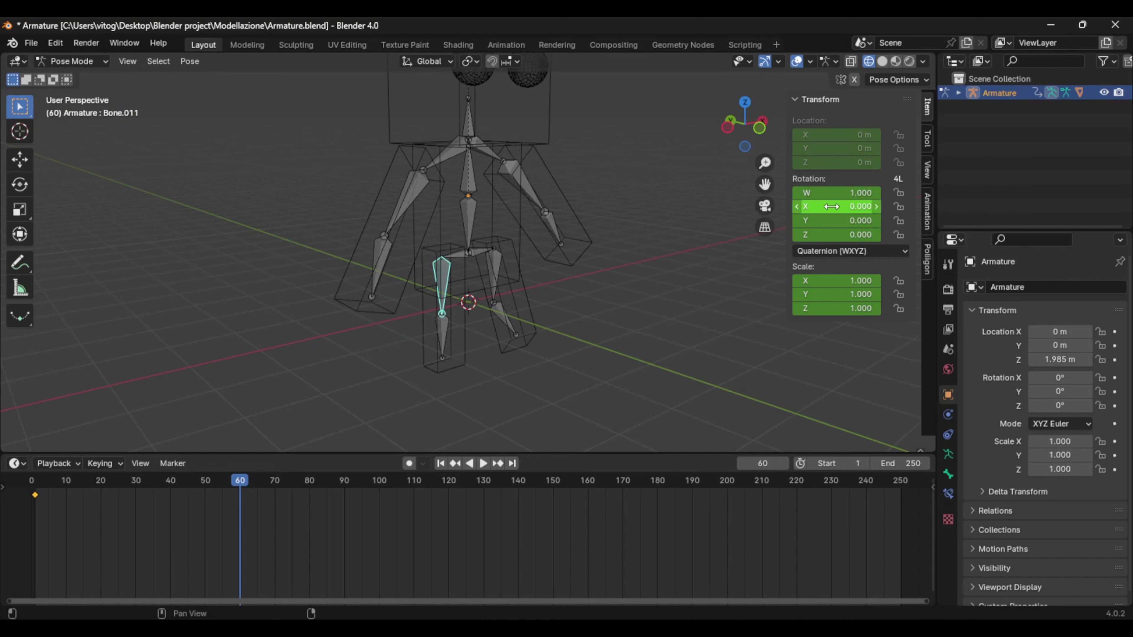
{"action": "mouse_move", "coordinate": [830, 207]}
{"action": "left_mouse_down"}
{"action": "mouse_move", "coordinate": [846, 206]}
{"action": "mouse_move", "coordinate": [820, 206]}
{"action": "left_mouse_up"}
{"action": "middle_click_drag", "start_coordinate": [705, 318], "coordinate": [493, 335]}
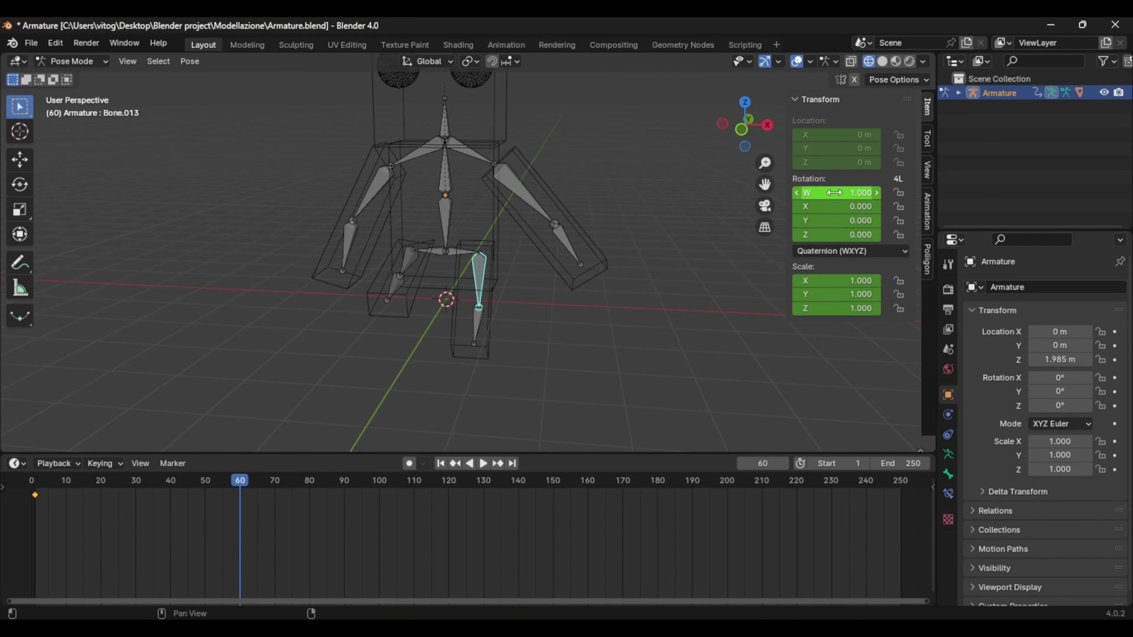
{"action": "left_click_drag", "start_coordinate": [829, 207], "coordinate": [814, 235]}
Insert a keyframe for all bones at frame 60.
{"action": "middle_click_drag", "start_coordinate": [695, 274], "coordinate": [740, 273]}
{"action": "scroll", "coordinate": [695, 274], "scroll_direction": "down", "scroll_amount": 1}
{"action": "key", "text": "a"}
{"action": "key", "text": "i"}
{"action": "left_click", "coordinate": [695, 273]}
Return to frame 0 and play back the animation to check the movement between the two keyframes.
{"action": "left_click_drag", "start_coordinate": [240, 480], "coordinate": [31, 481]}
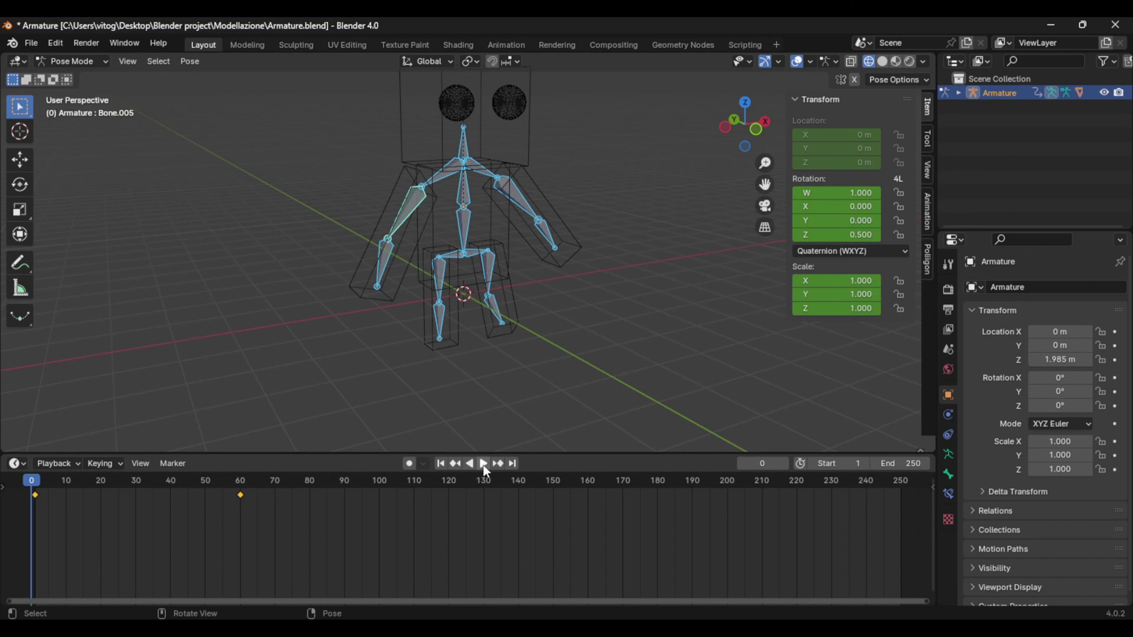
{"action": "left_click", "coordinate": [482, 463]}
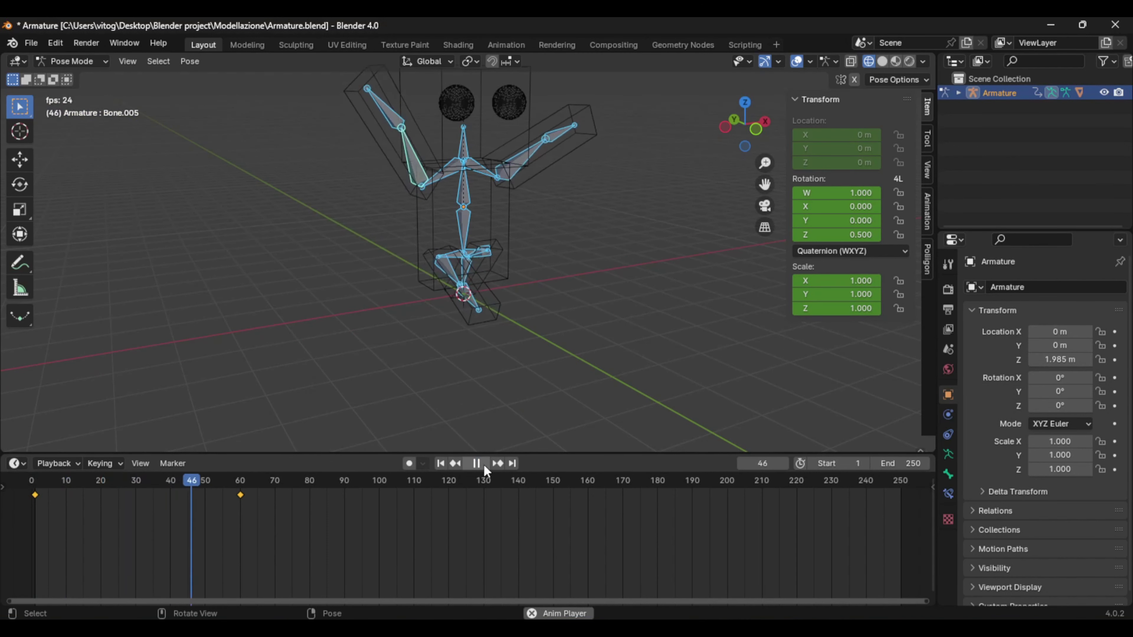
{"action": "left_click", "coordinate": [482, 464]}
At frame 100, lower both upper arm bones through their Z rotation, setting the -X-side arm to 0.5.
{"action": "left_click_drag", "start_coordinate": [280, 486], "coordinate": [378, 490]}
{"action": "middle_click_drag", "start_coordinate": [612, 297], "coordinate": [578, 292]}
{"action": "left_click", "coordinate": [577, 271]}
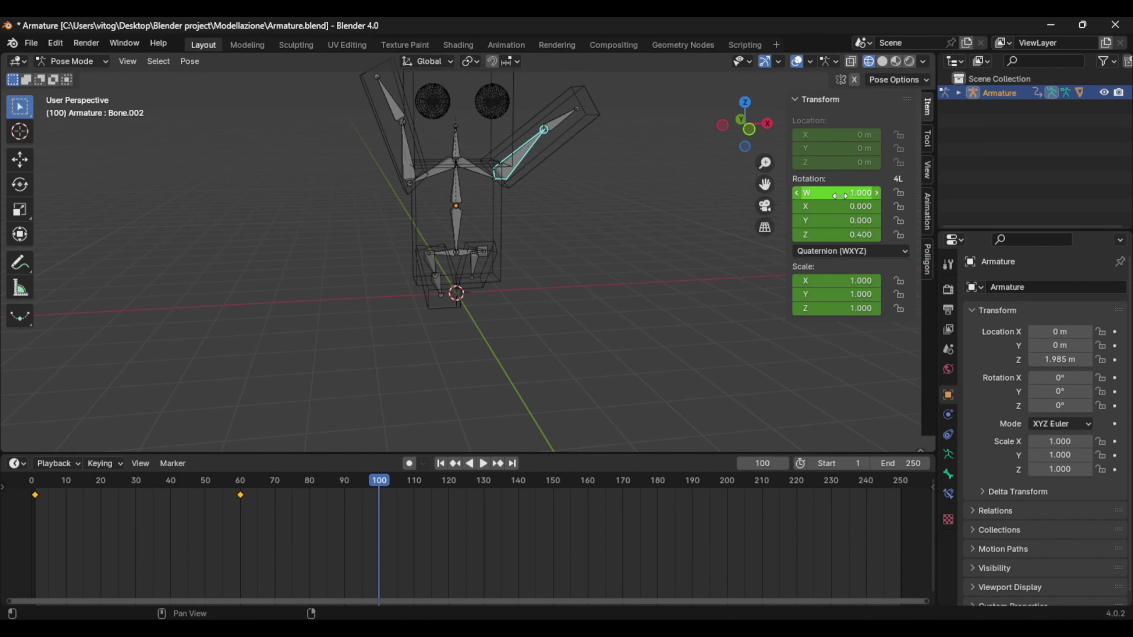
{"action": "left_click_drag", "start_coordinate": [836, 206], "coordinate": [695, 225]}
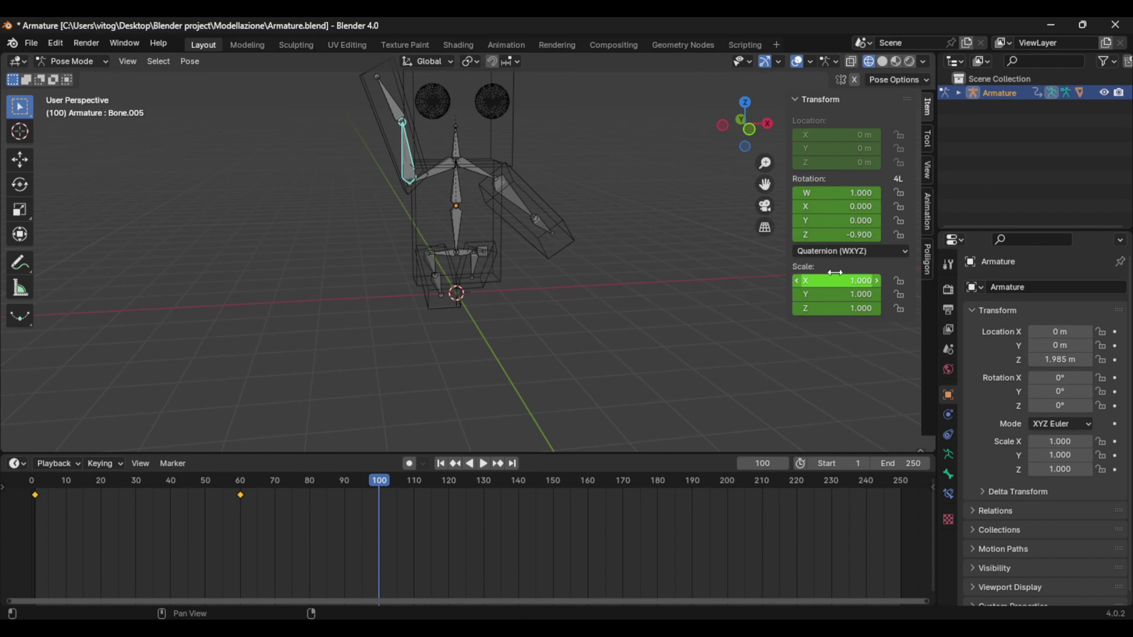
{"action": "left_click_drag", "start_coordinate": [838, 234], "coordinate": [910, 234]}
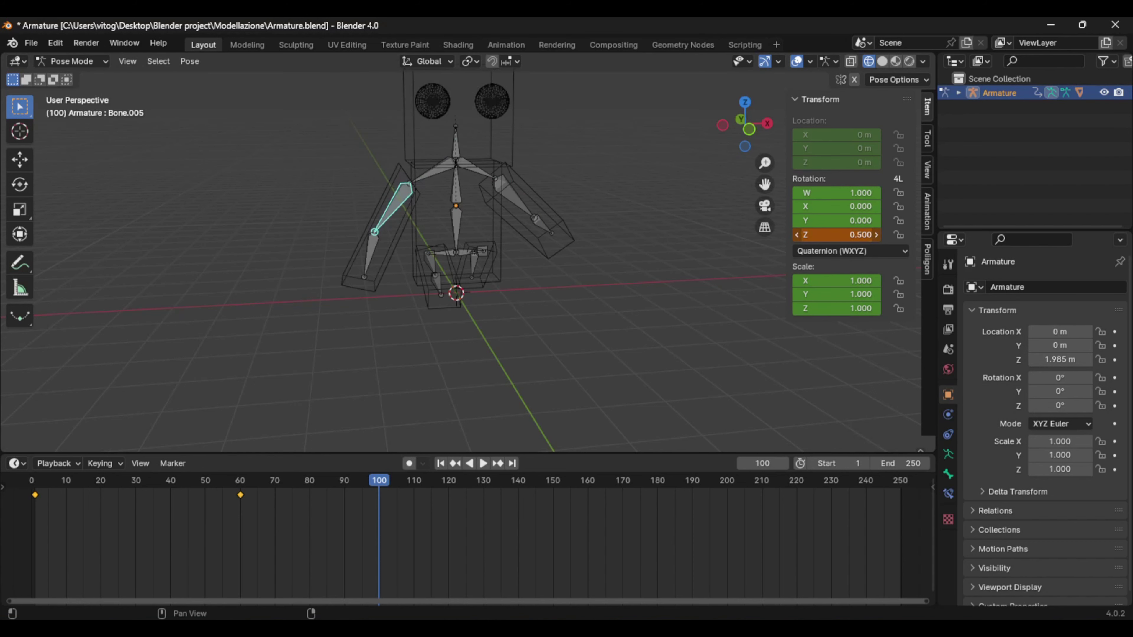
Repose the legs at frame 100, setting the +X-side upper leg bone's X rotation to -0.2.
{"action": "middle_click_drag", "start_coordinate": [549, 308], "coordinate": [585, 303]}
{"action": "left_click_drag", "start_coordinate": [837, 235], "coordinate": [904, 209]}
{"action": "middle_click_drag", "start_coordinate": [599, 267], "coordinate": [557, 268]}
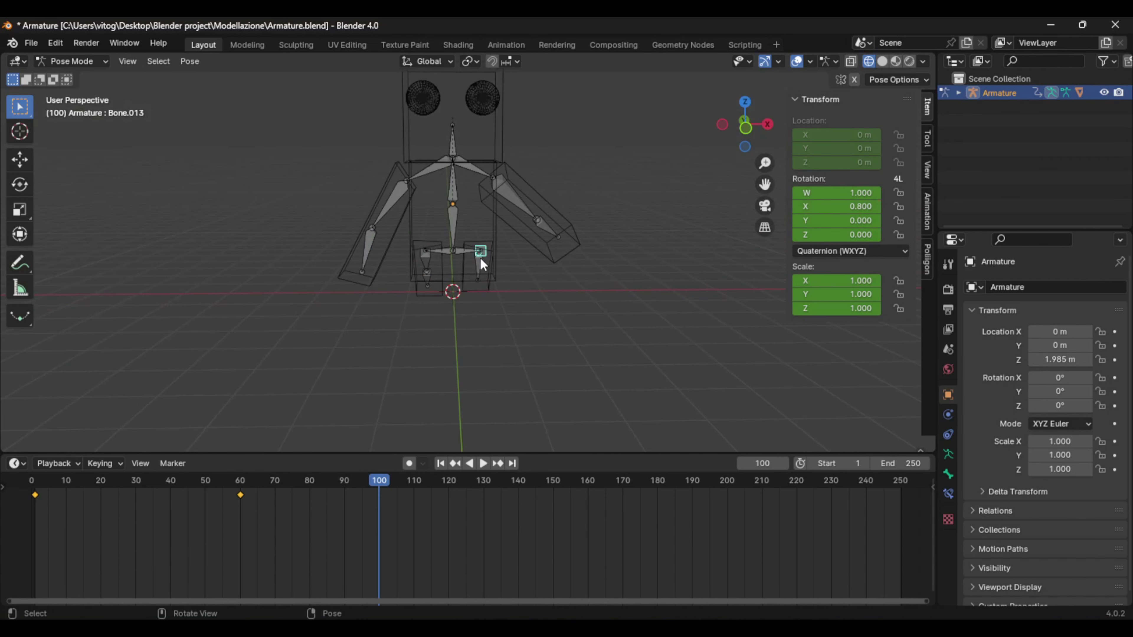
{"action": "middle_click_drag", "start_coordinate": [481, 262], "coordinate": [600, 278]}
{"action": "left_click_drag", "start_coordinate": [837, 206], "coordinate": [807, 206]}
{"action": "middle_click_drag", "start_coordinate": [625, 319], "coordinate": [674, 321]}
Insert a keyframe for all bones at frame 100.
{"action": "key", "text": "a"}
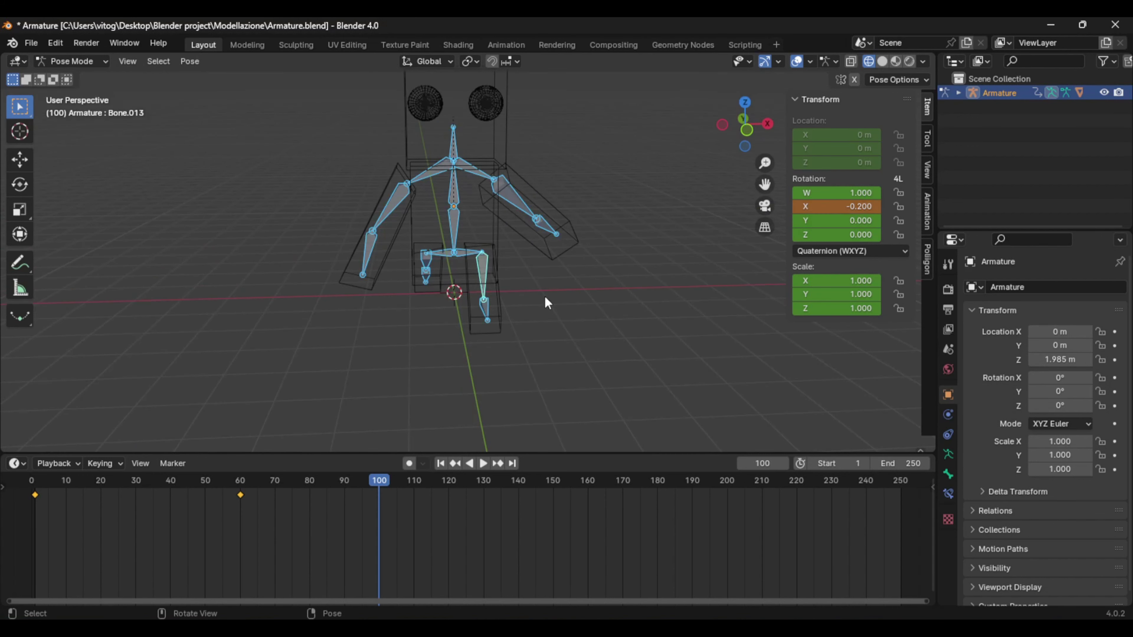
{"action": "key", "text": "i"}
{"action": "left_click", "coordinate": [544, 296]}
{"action": "middle_click_drag", "start_coordinate": [544, 296], "coordinate": [579, 308]}
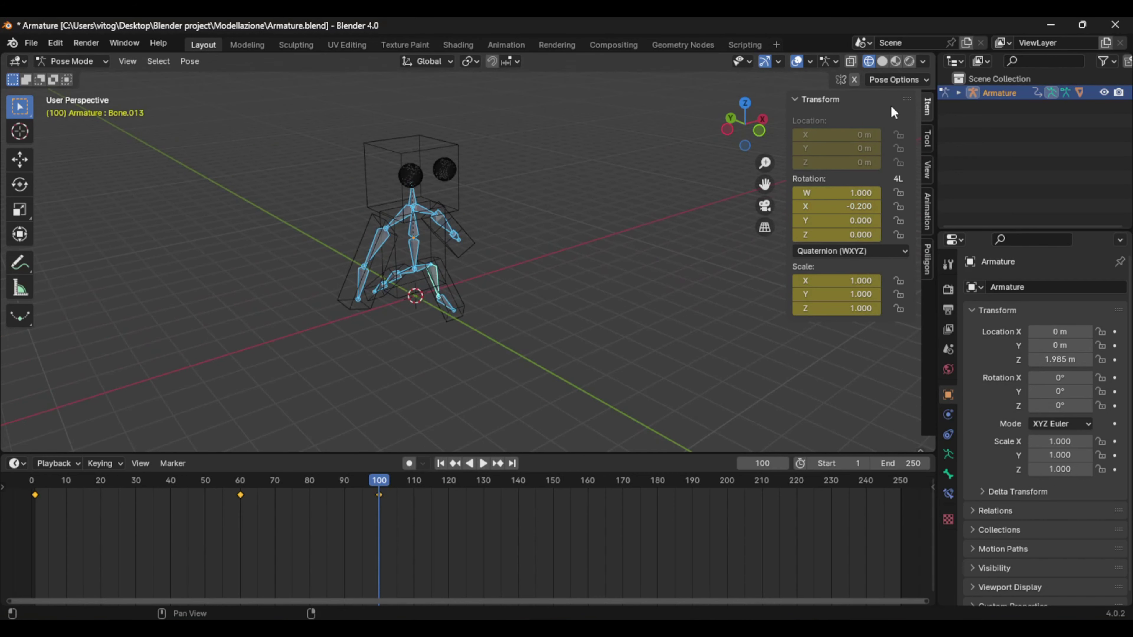
Switch the viewport to material preview and play back the character animation from frame 0.
{"action": "left_click", "coordinate": [897, 61]}
{"action": "mouse_move", "coordinate": [670, 177]}
{"action": "middle_mouse_down"}
{"action": "mouse_move", "coordinate": [543, 250]}
{"action": "mouse_move", "coordinate": [573, 309]}
{"action": "middle_mouse_up"}
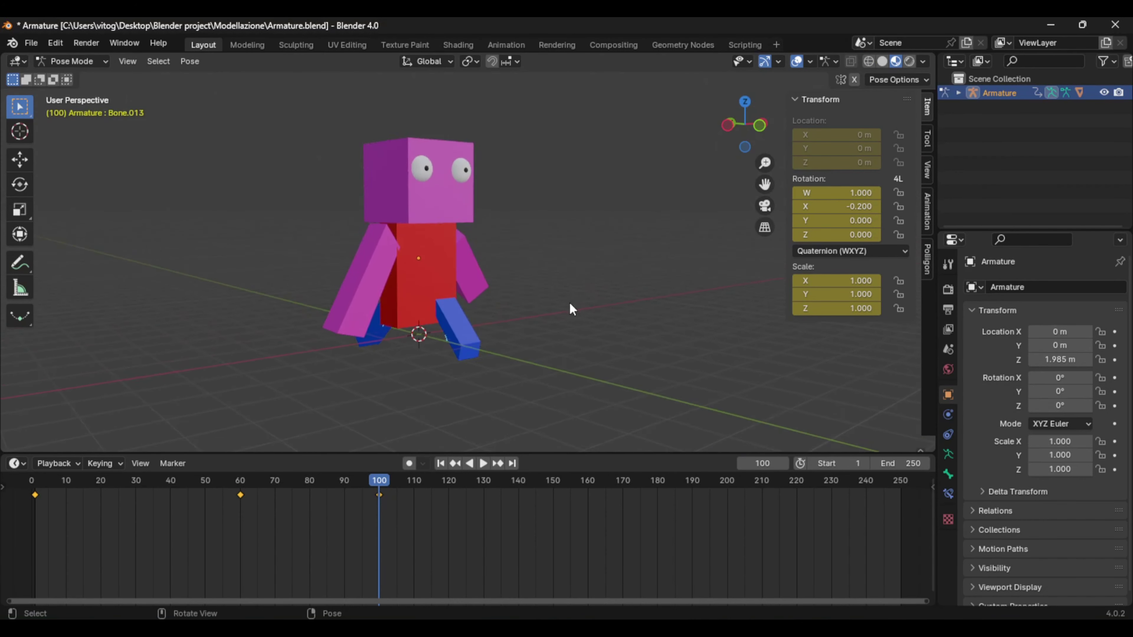
{"action": "scroll", "coordinate": [569, 302], "scroll_direction": "up", "scroll_amount": 1}
{"action": "left_click_drag", "start_coordinate": [373, 484], "coordinate": [854, 499]}
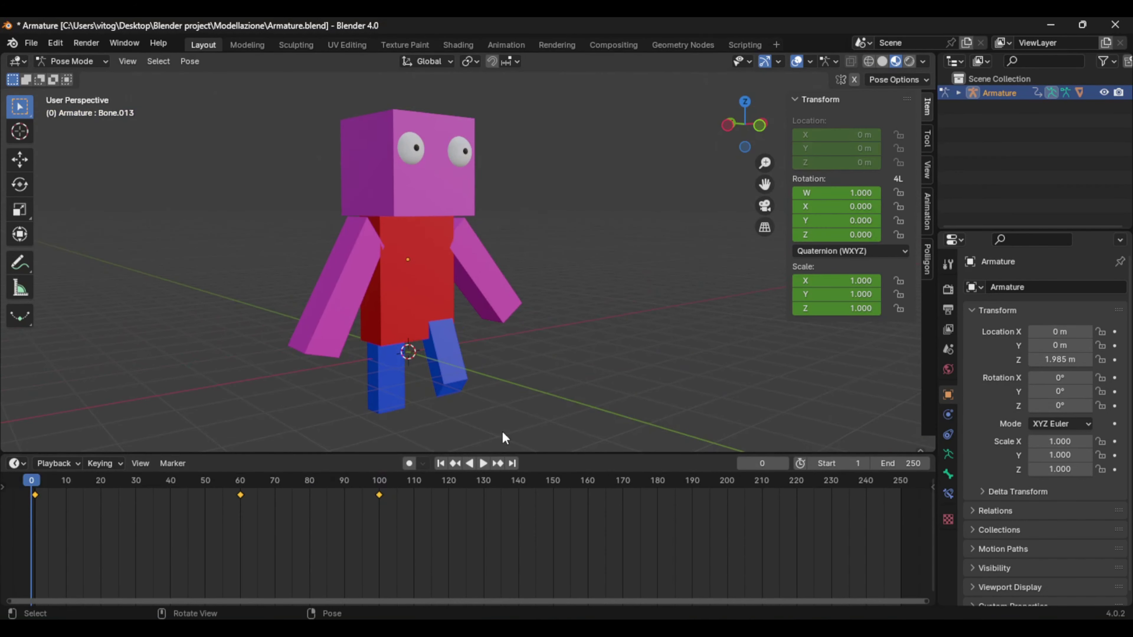
{"action": "left_click", "coordinate": [488, 466]}
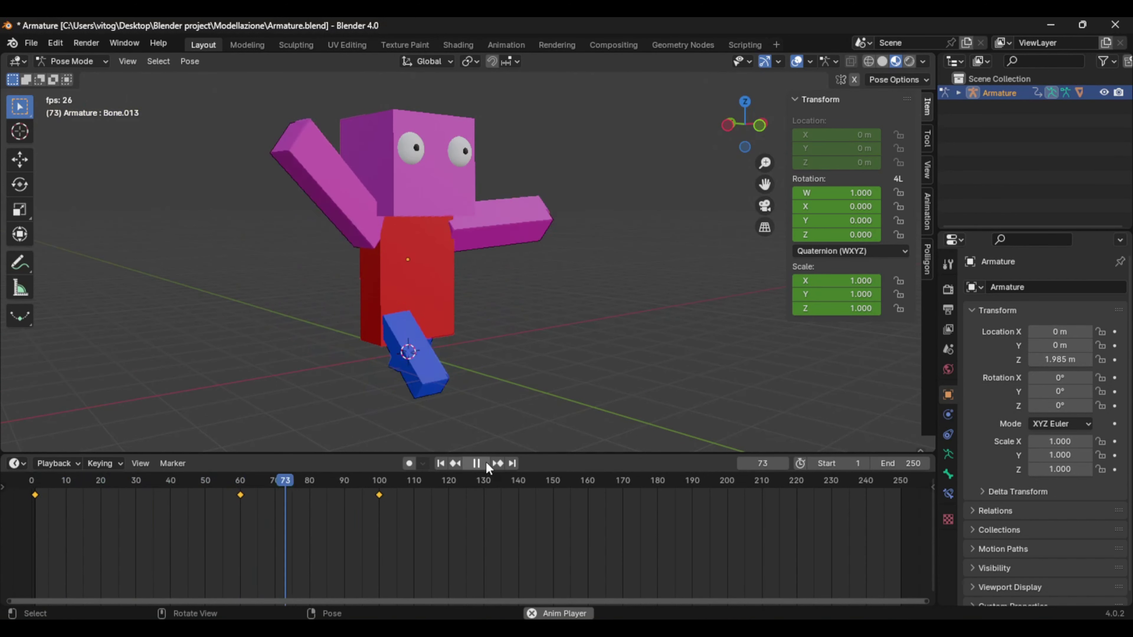
{"action": "left_click", "coordinate": [487, 465]}
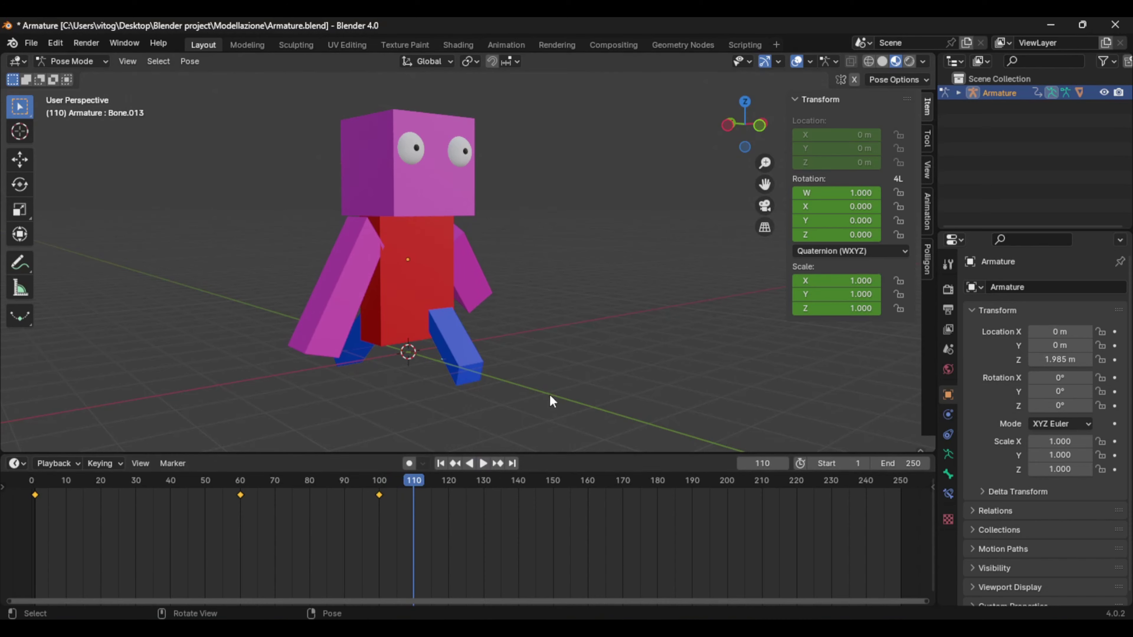
{"action": "mouse_move", "coordinate": [560, 378]}
{"action": "middle_mouse_down"}
{"action": "mouse_move", "coordinate": [405, 376]}
{"action": "mouse_move", "coordinate": [576, 372]}
{"action": "middle_mouse_up"}
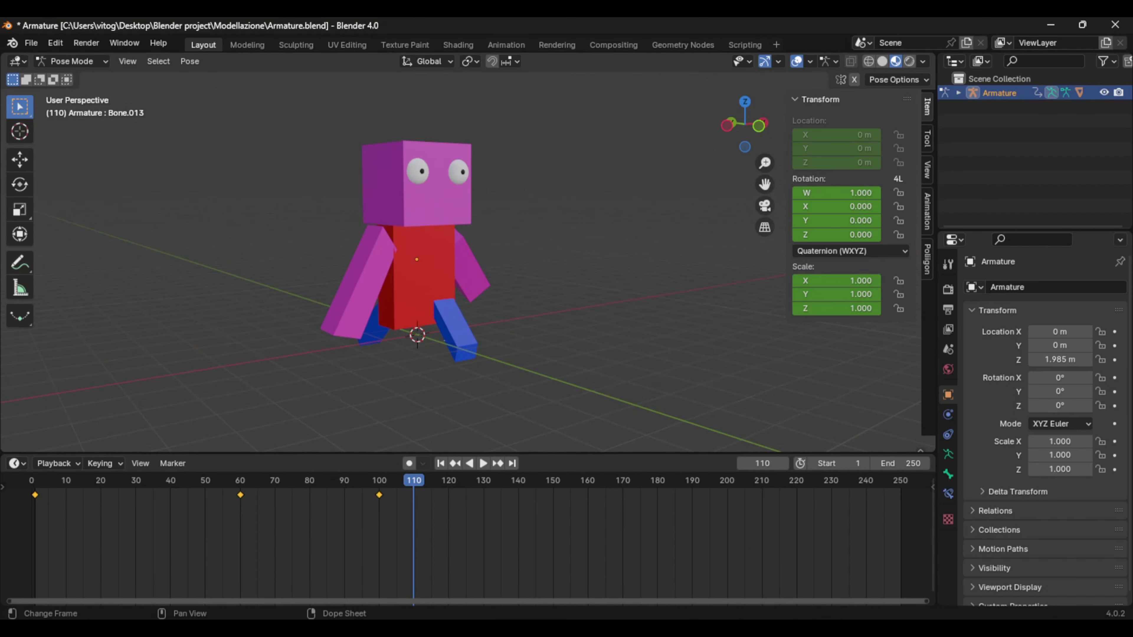
{"action": "key", "text": "alt+Tab"}
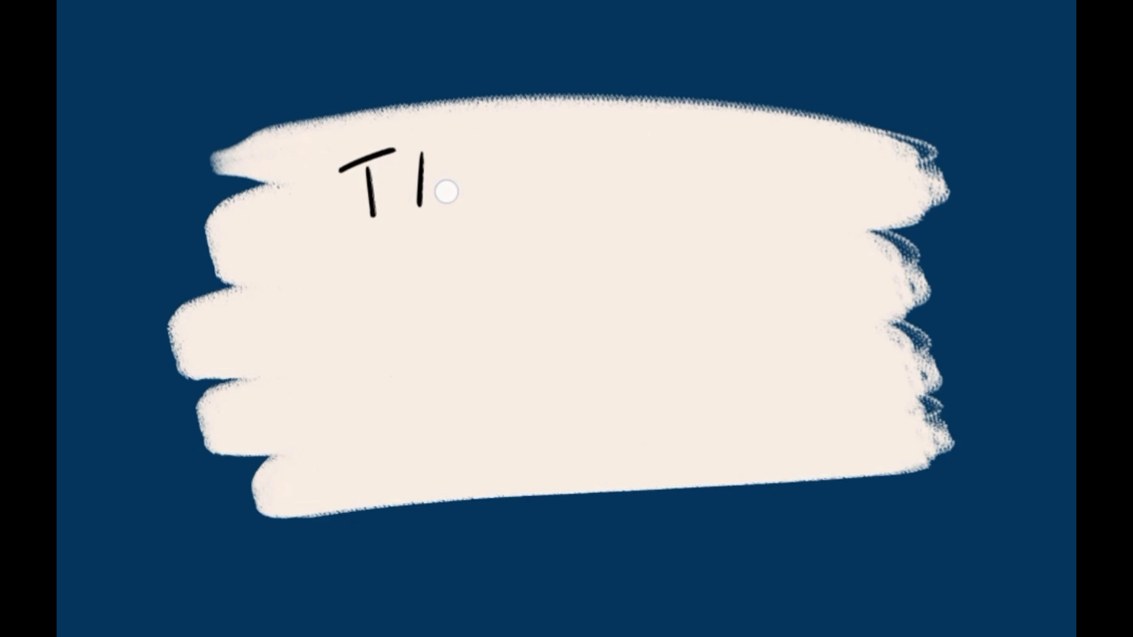